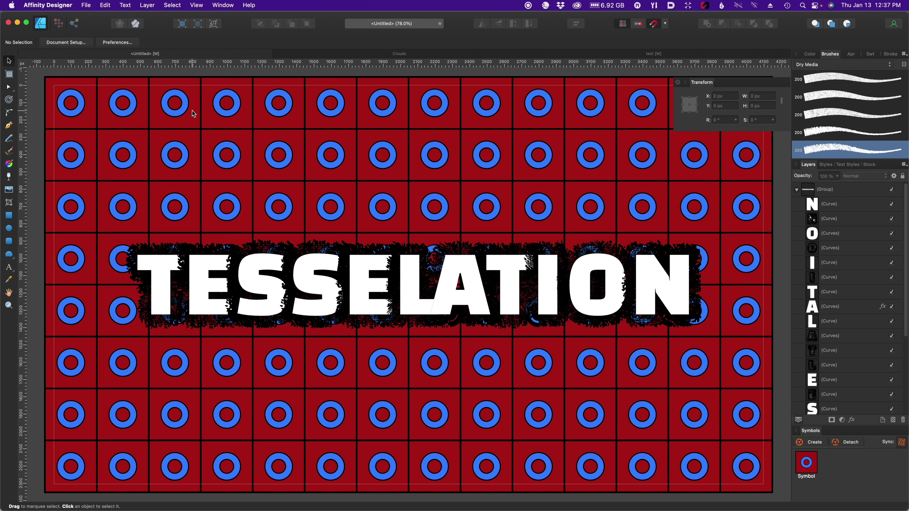
Review the Clouds and test example documents, trying out a move of one cloud row and undoing it.
left_click(332, 55)
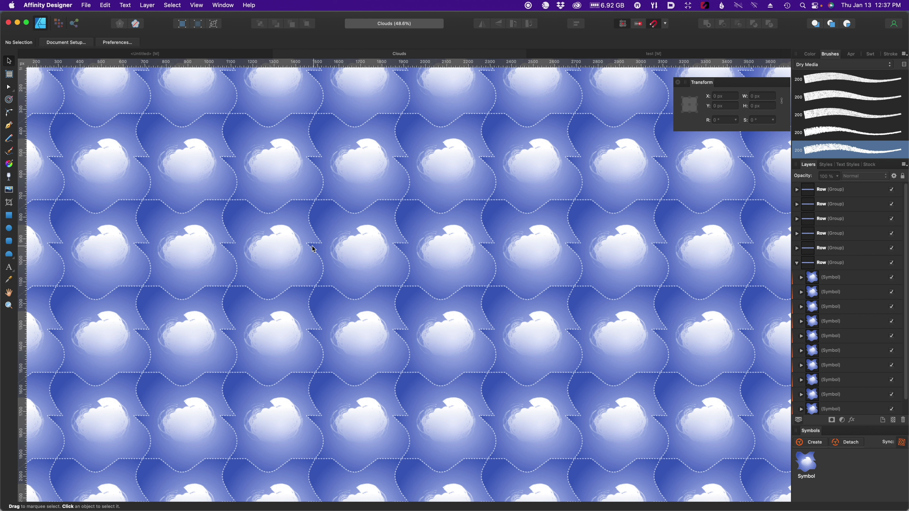
left_click_drag(329, 262, 314, 284)
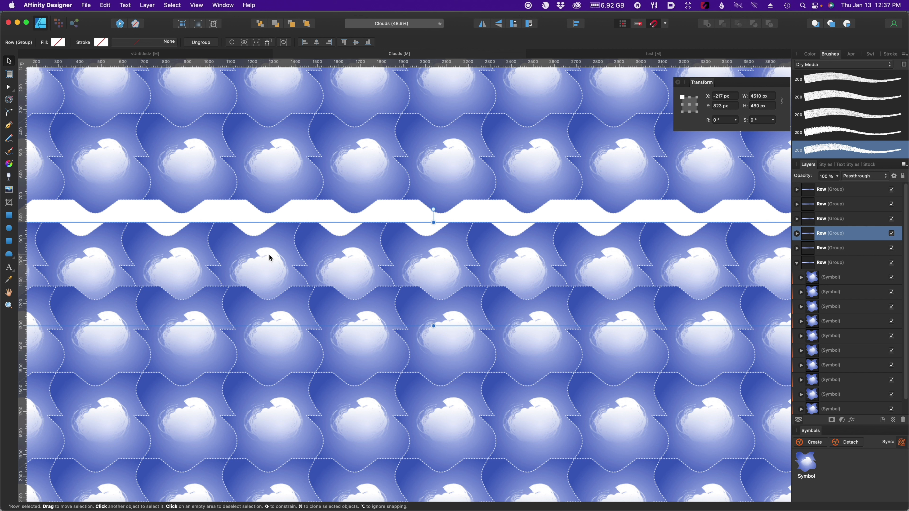
key("super+z")
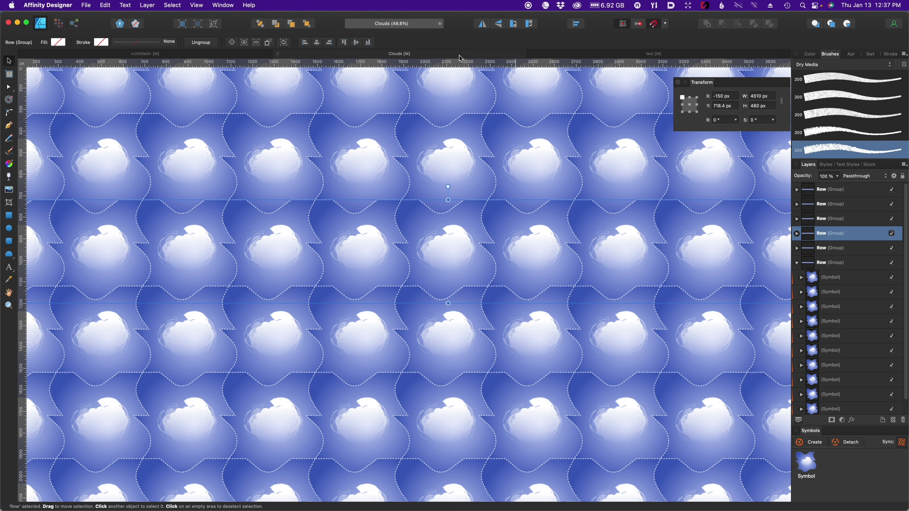
left_click(551, 58)
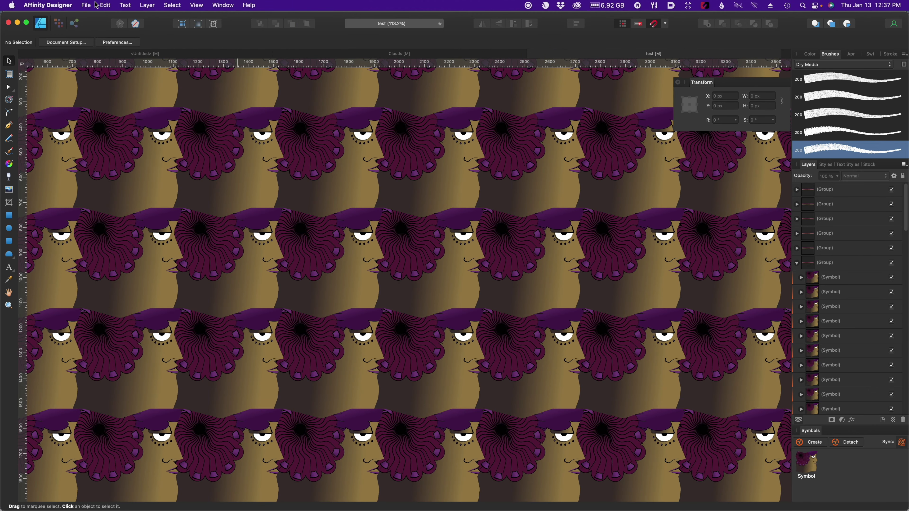
Create a new 4096 × 2304 px document at 72 DPI and check the Show Grid option.
left_click(85, 5)
left_click(86, 19)
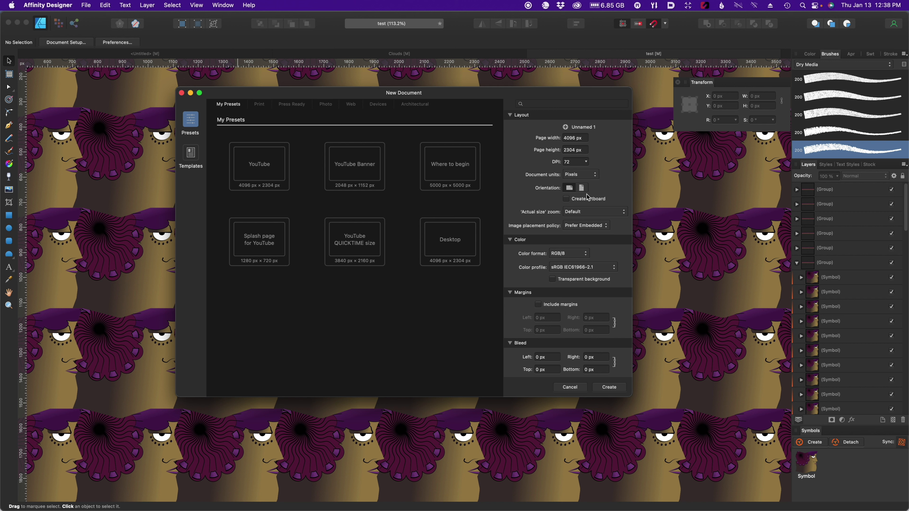
left_click(609, 387)
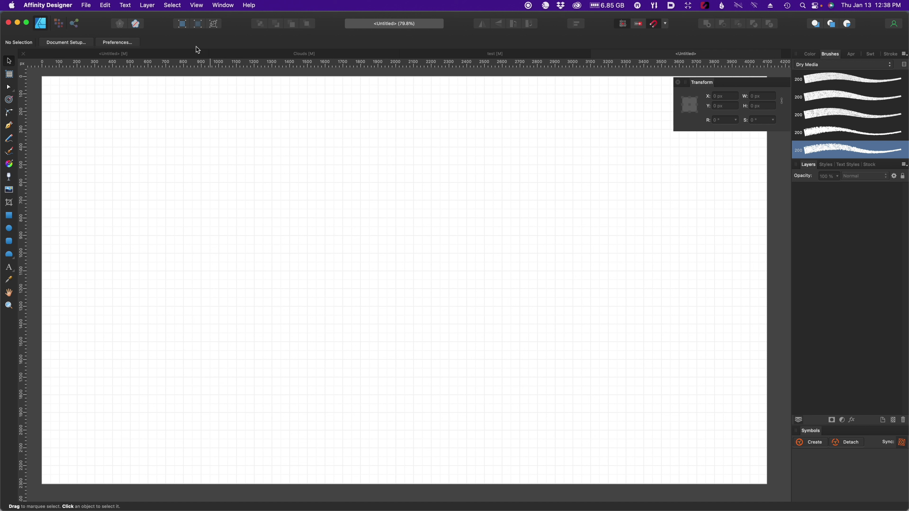
left_click(174, 6)
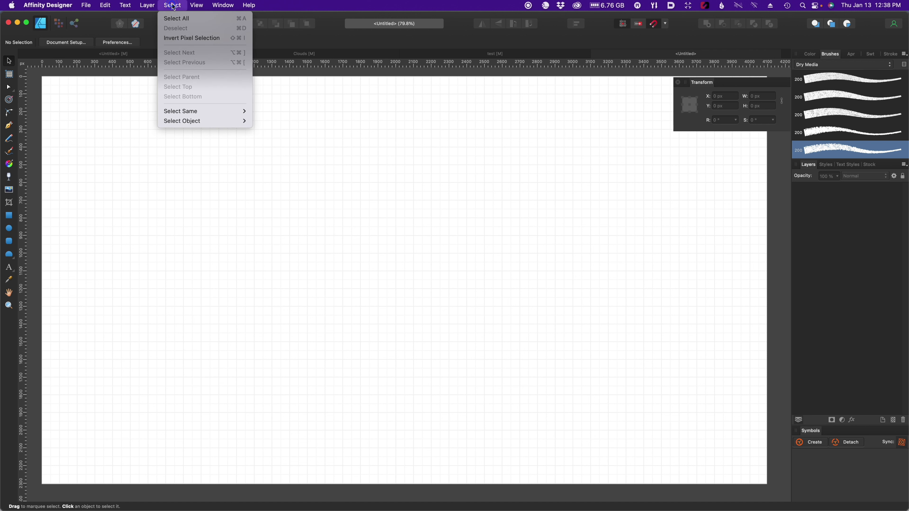
mouse_move(196, 5)
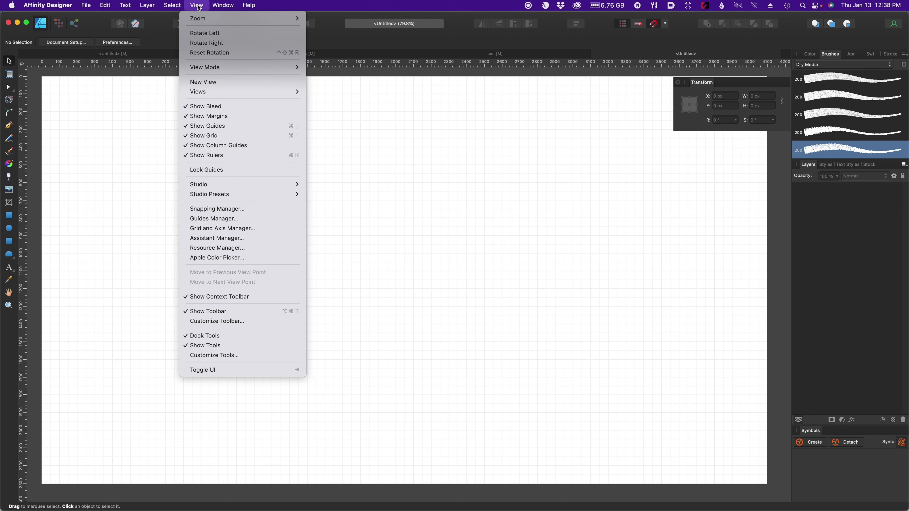
left_click(219, 136)
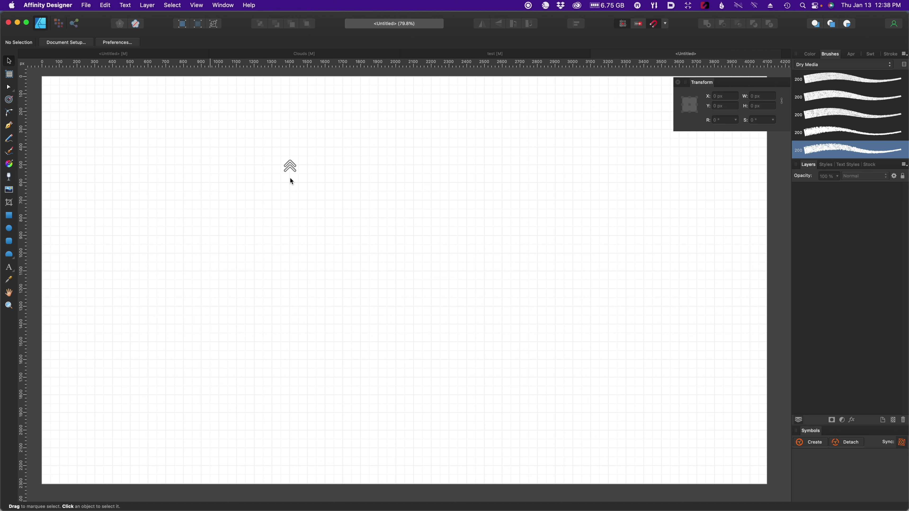
Draw a 300 × 300 px square at X 1600, Y 600 px and convert it to curves.
left_click(9, 216)
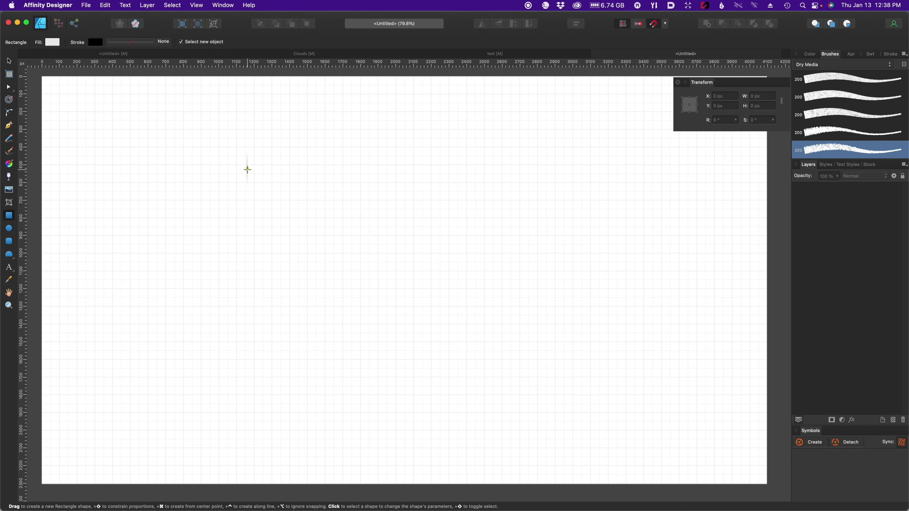
scroll(321, 208, "up", 3)
scroll(321, 207, "up", 2)
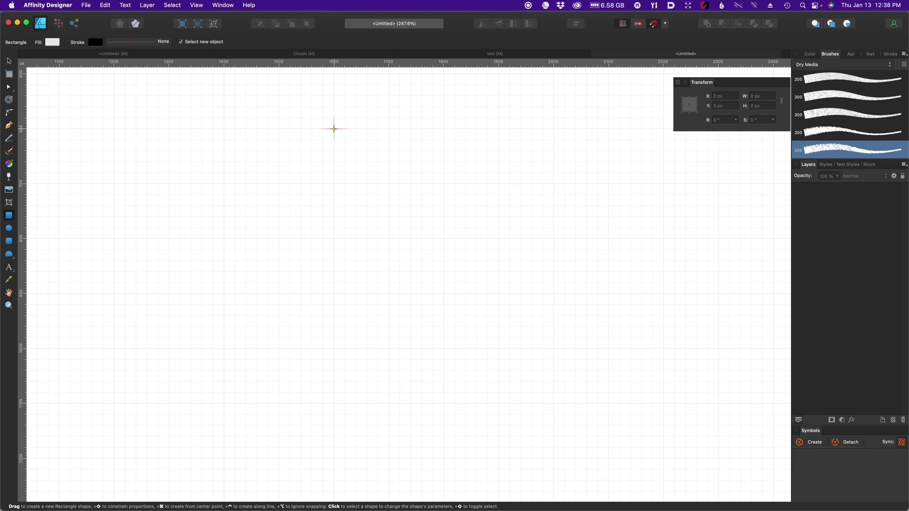
left_click_drag(335, 130, 444, 237)
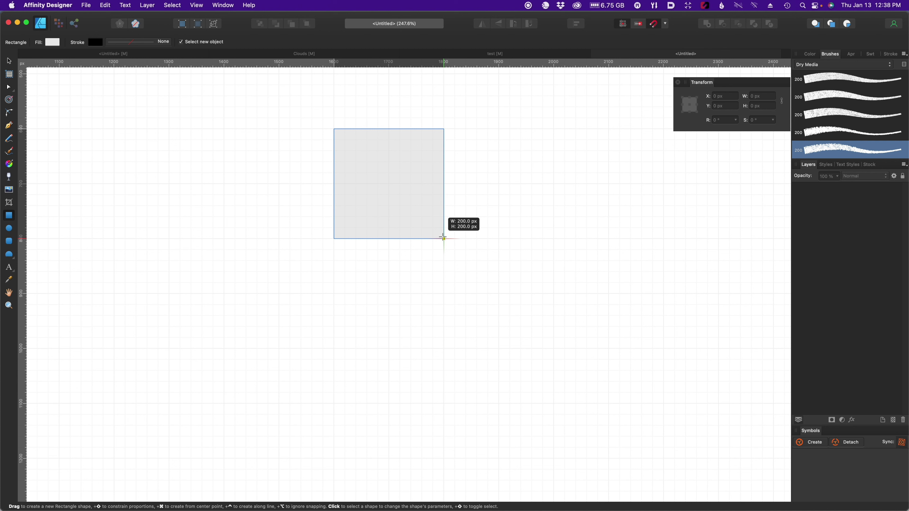
left_click_drag(443, 237, 501, 290)
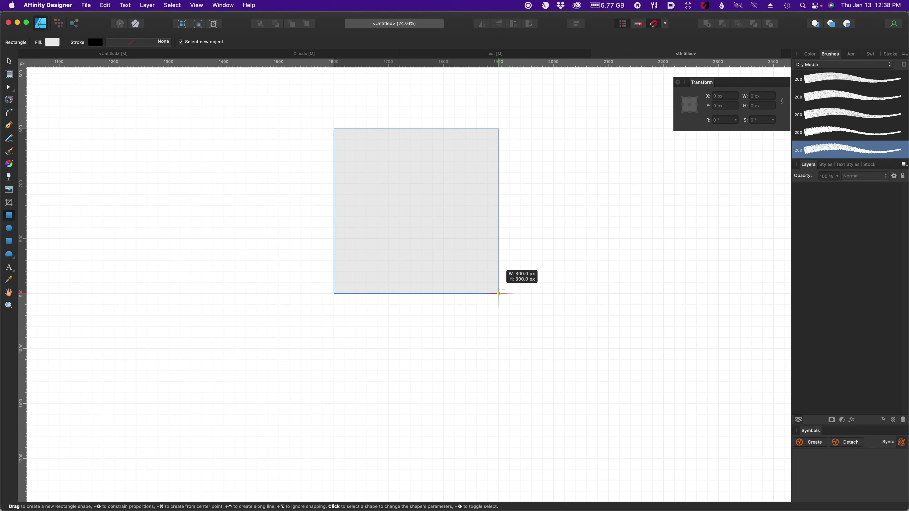
left_click_drag(501, 290, 500, 291)
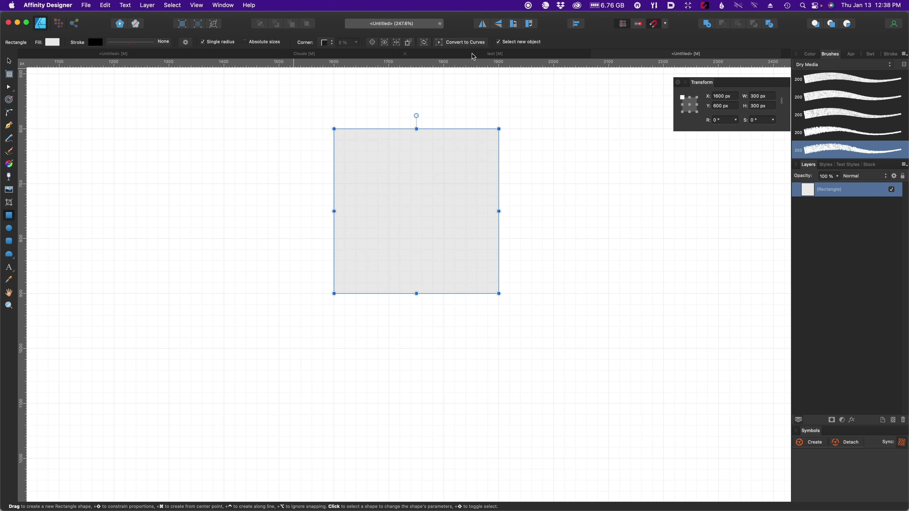
left_click(465, 43)
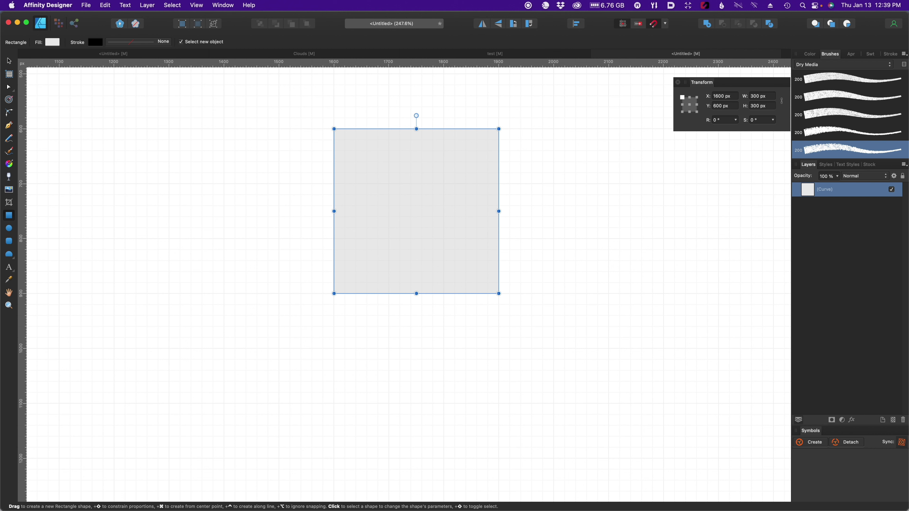
Add matching nodes on the square's left and right edges at Y 630, 660, 690 and 720 px.
left_click(9, 87)
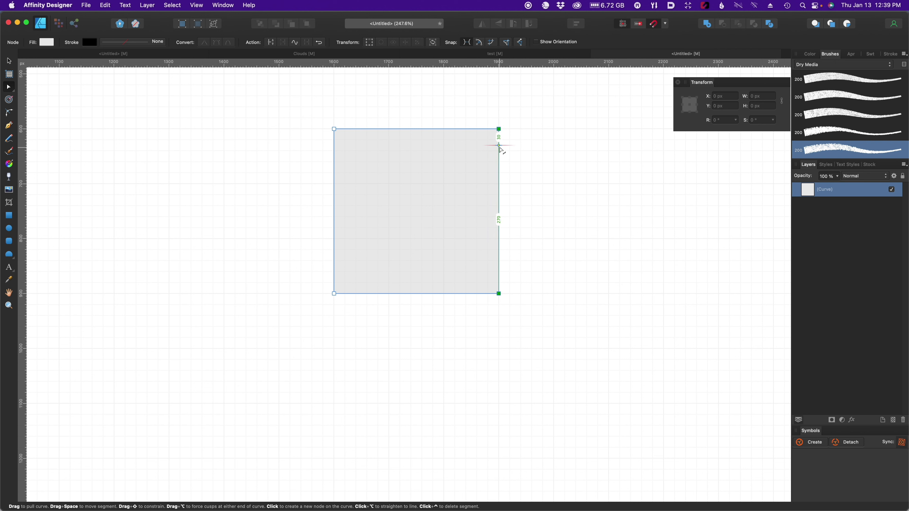
left_click(499, 146)
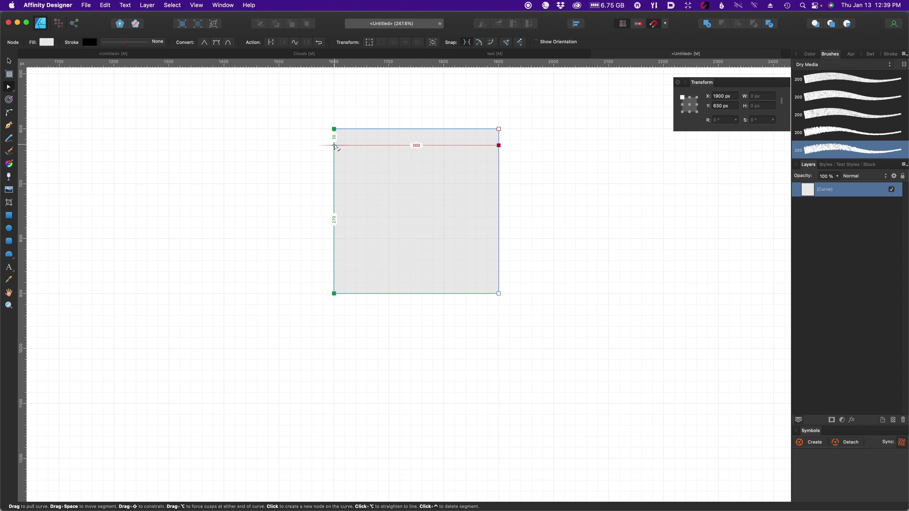
left_click(334, 146)
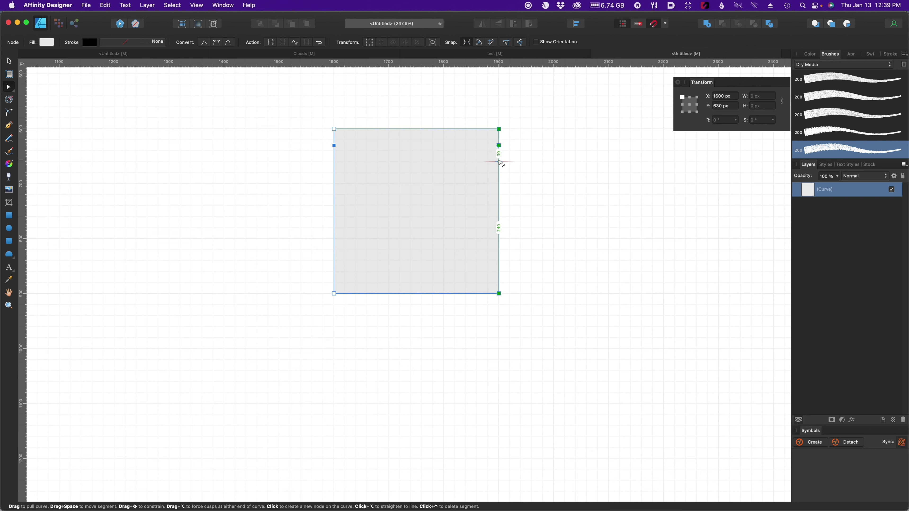
left_click(499, 162)
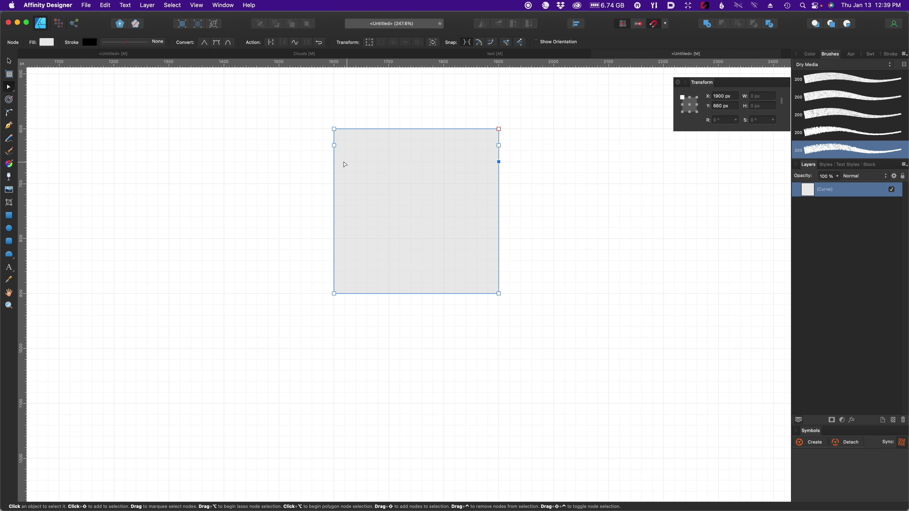
left_click(335, 162)
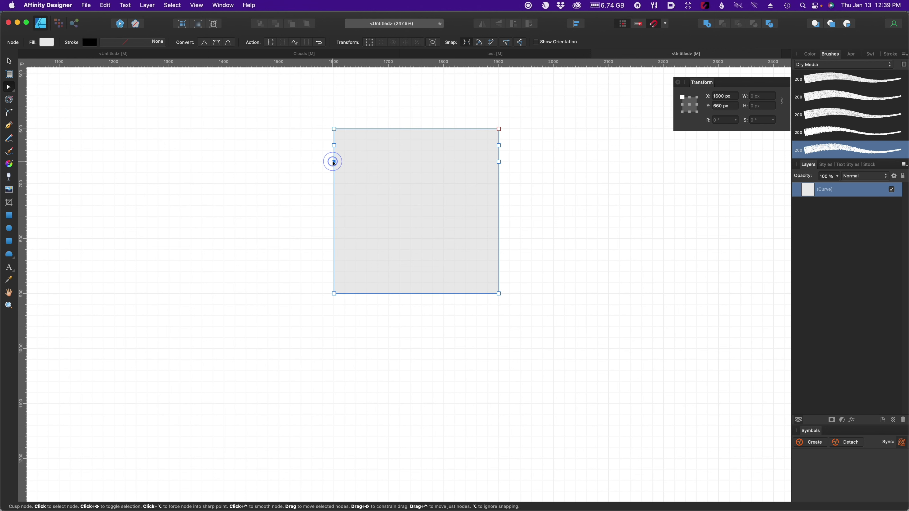
left_click(500, 178)
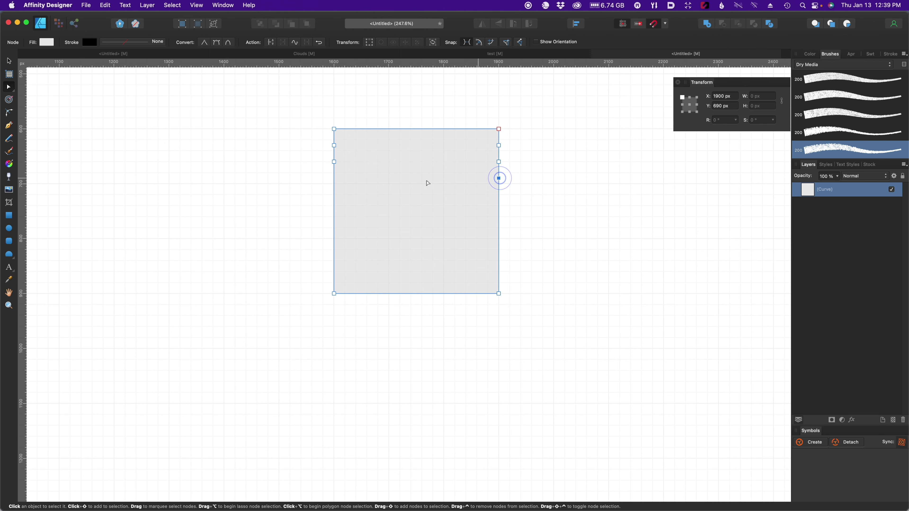
left_click(334, 179)
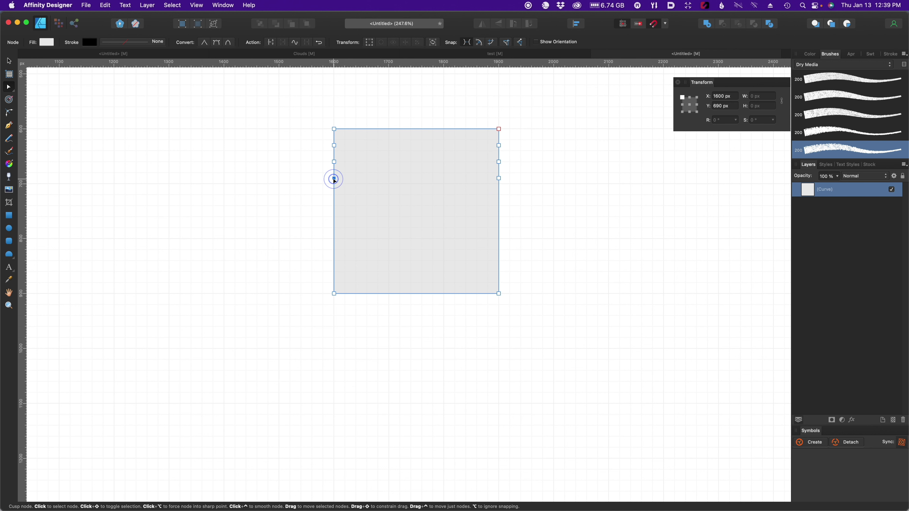
left_click(499, 195)
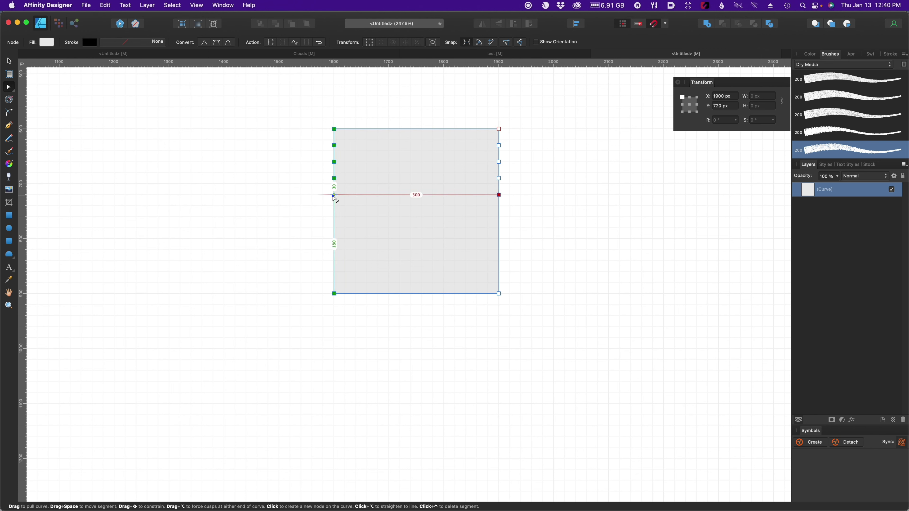
left_click(335, 195)
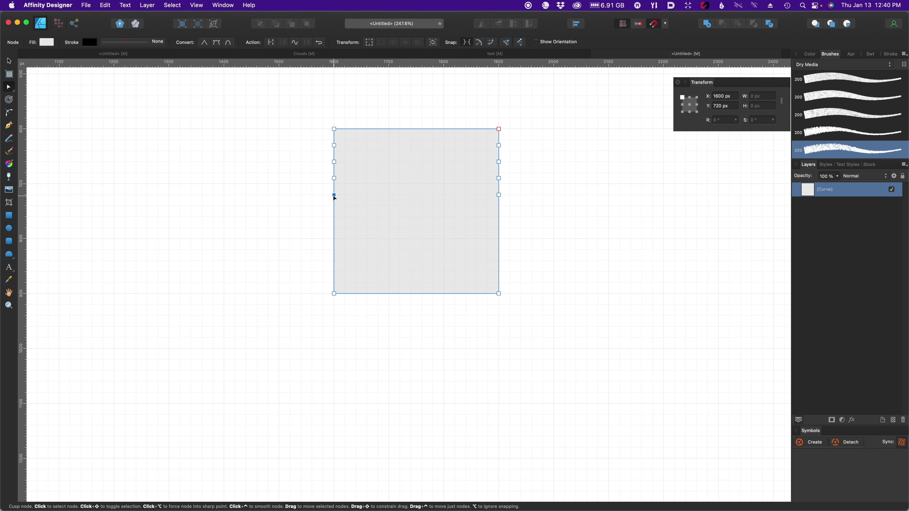
Add matching nodes on both vertical edges at Y 760, 800 and 830 px, and select the pair at Y 660 px.
left_click(499, 217)
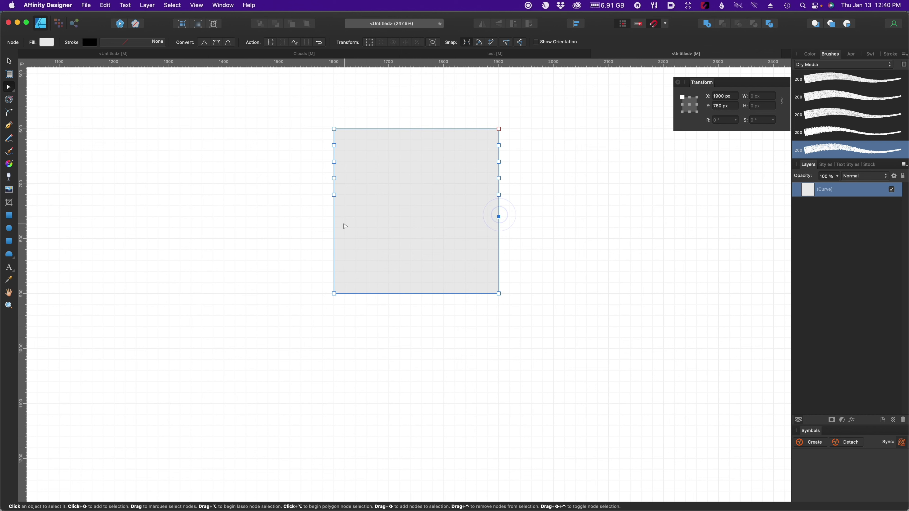
left_click(334, 217)
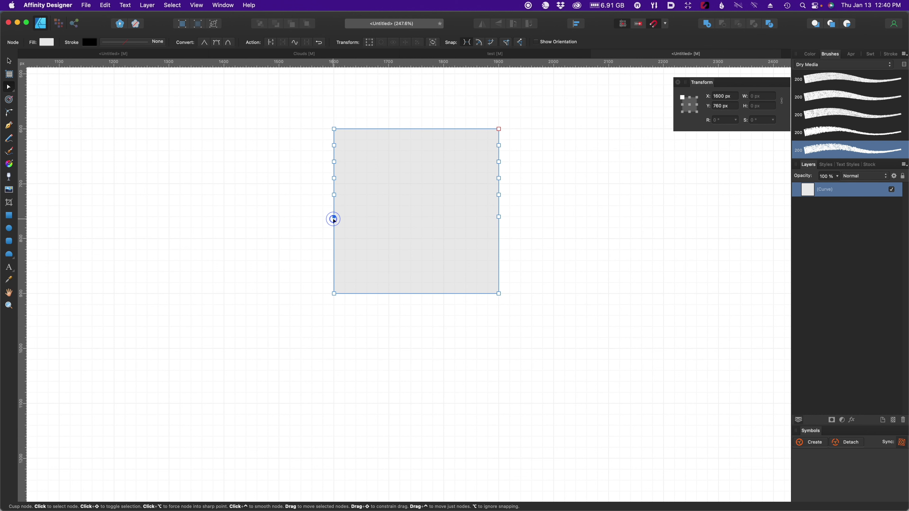
left_click(499, 239)
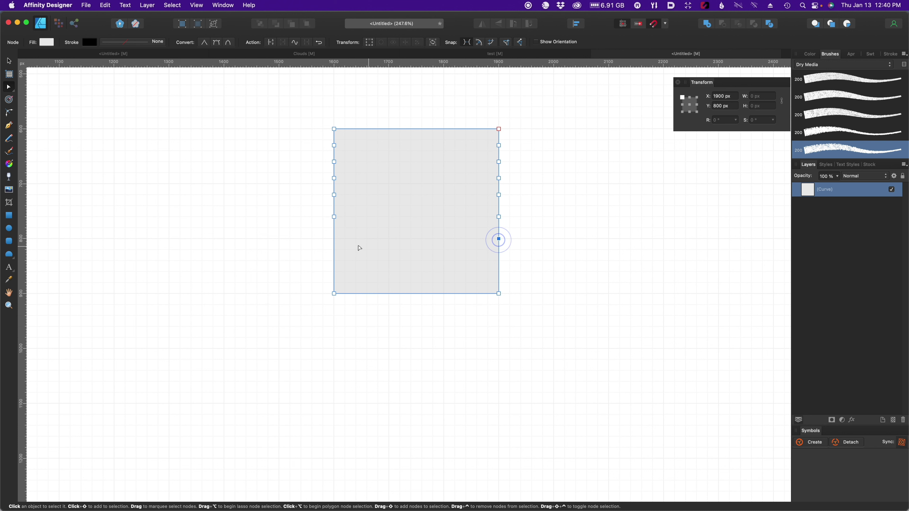
left_click(334, 239)
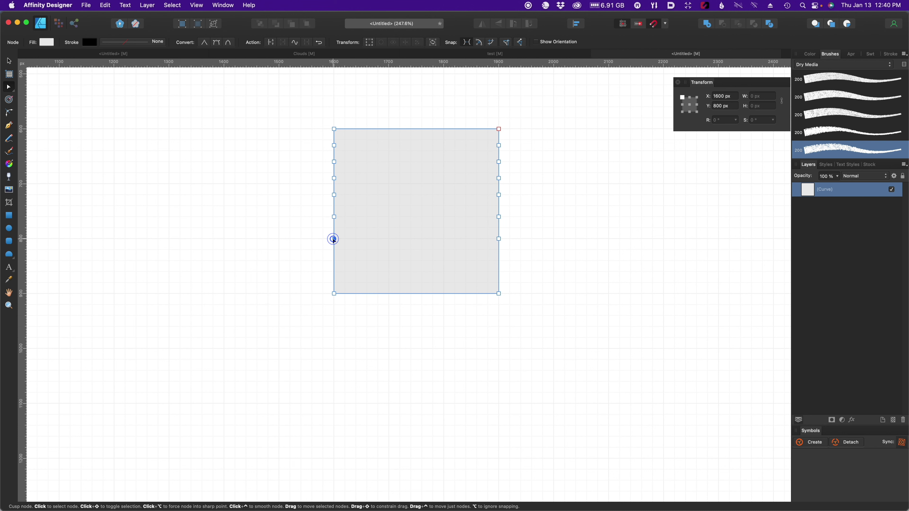
left_click(499, 255)
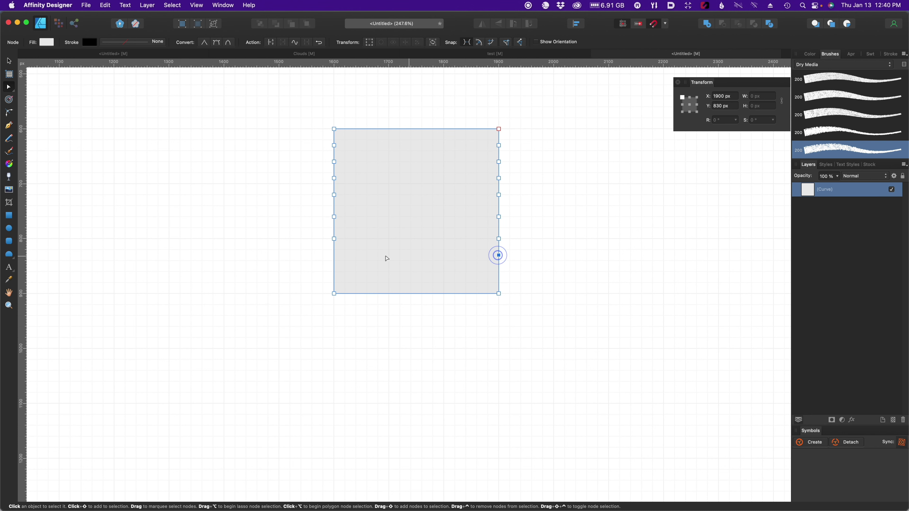
left_click(334, 256)
left_click_drag(310, 155, 525, 170)
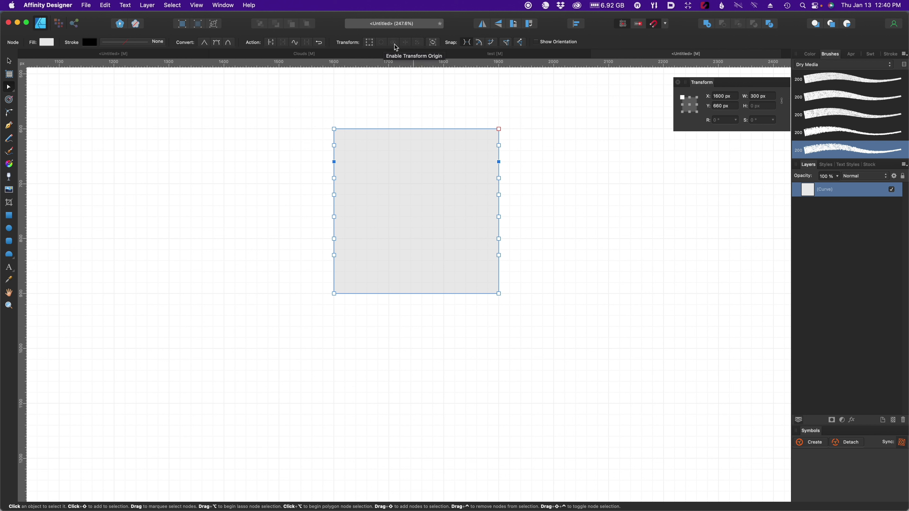
Try pulling the selected pair's left node 50 px outward in Transform Mode, undo it and turn Transform Mode off.
left_click(369, 43)
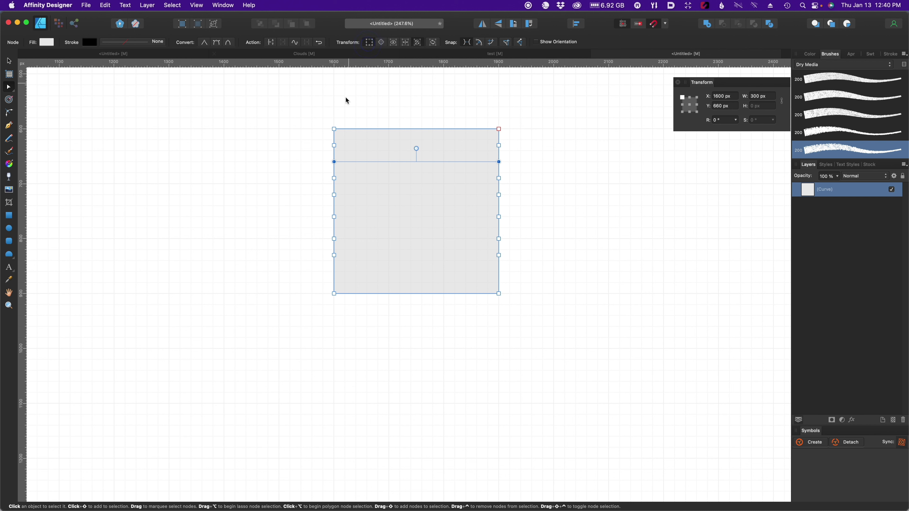
left_click_drag(329, 158, 302, 158)
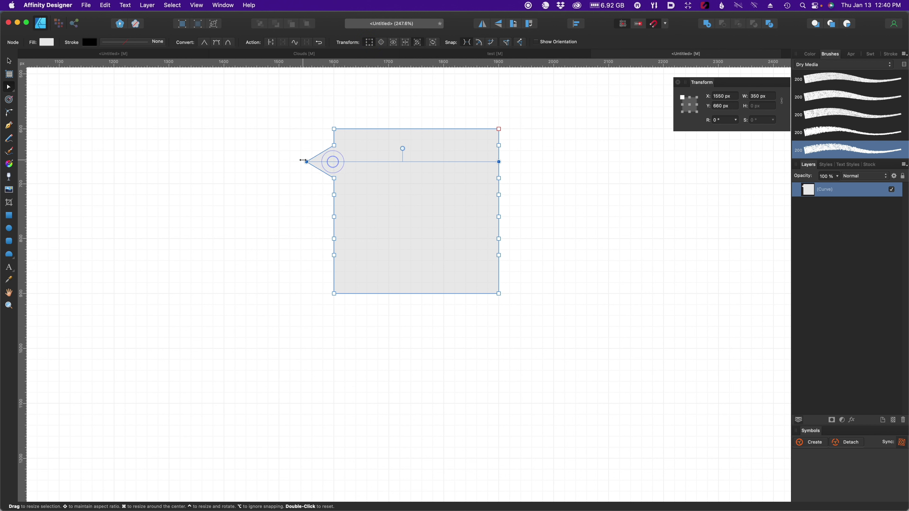
key("super+z")
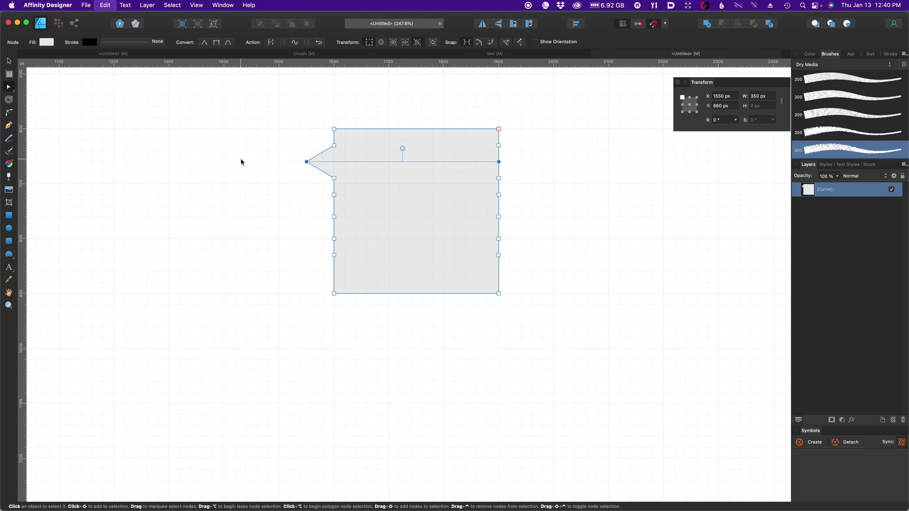
left_click(371, 44)
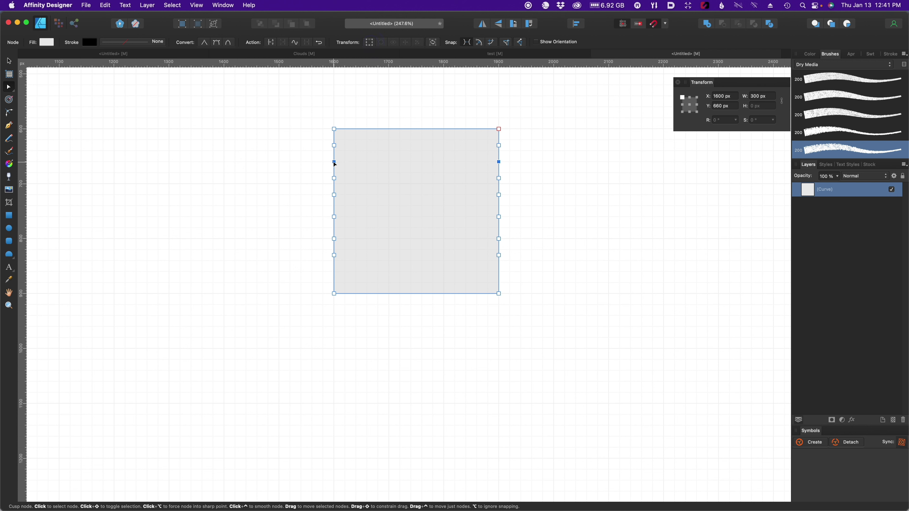
Move the selected node pair at Y 660 px together 20 px to the left, to X 1580 px.
left_click_drag(335, 163, 324, 162)
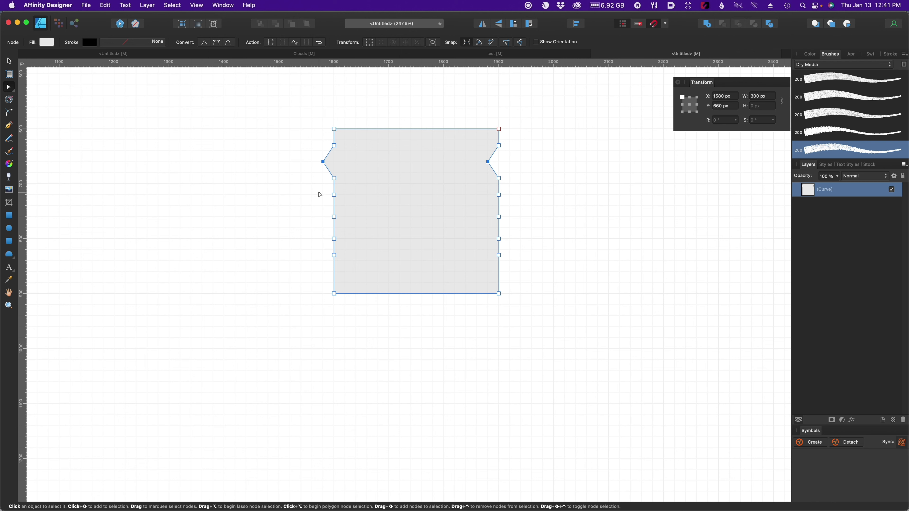
Lower the four bottom node pairs 30 px, then move the pair at Y 690 px to X 1620 px, Y 720 px.
left_click_drag(317, 191, 500, 275)
left_click_drag(311, 176, 548, 187)
left_click_drag(500, 180, 509, 196)
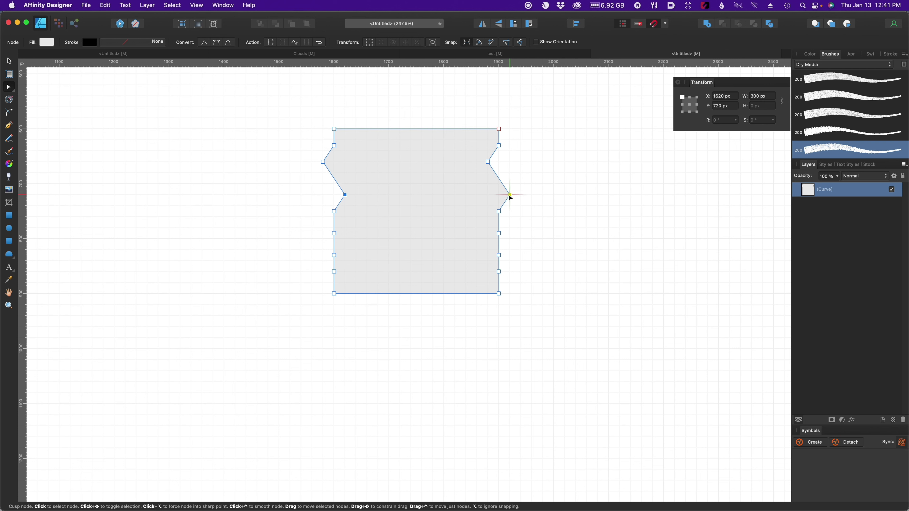
left_click_drag(510, 197, 510, 197)
Zigzag the next four node pairs, placing their left nodes at X/Y 1590/740, 1600/760, 1590/770 and 1600/780 px.
left_click_drag(327, 210, 494, 201)
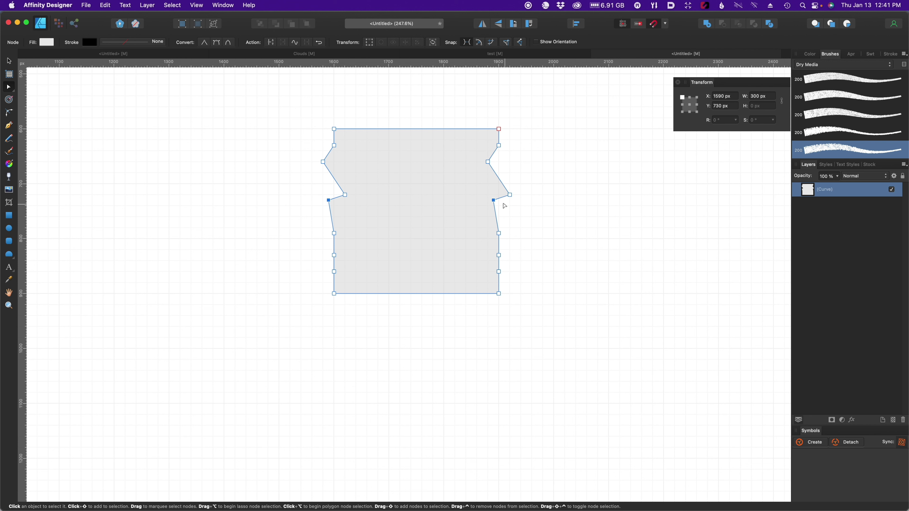
left_click_drag(493, 200, 495, 207)
left_click_drag(320, 229, 499, 218)
left_click_drag(322, 250, 493, 226)
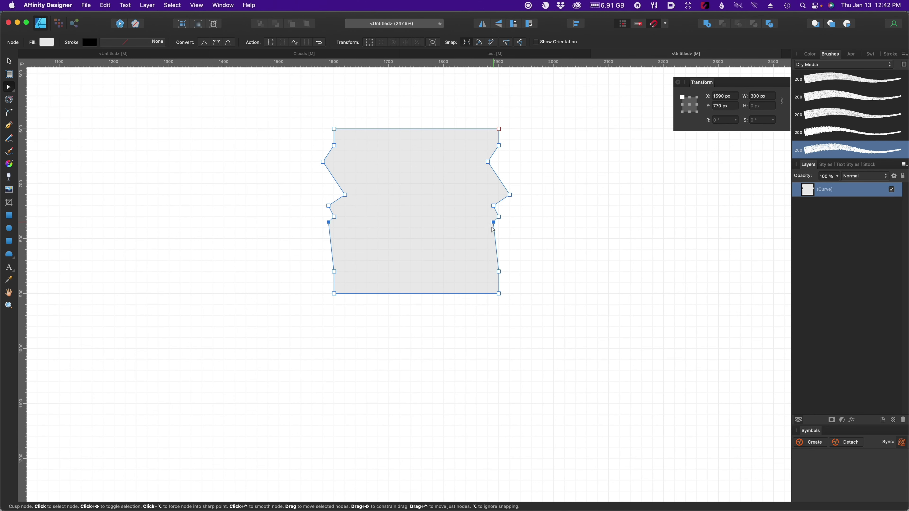
scroll(494, 226, "up", 5)
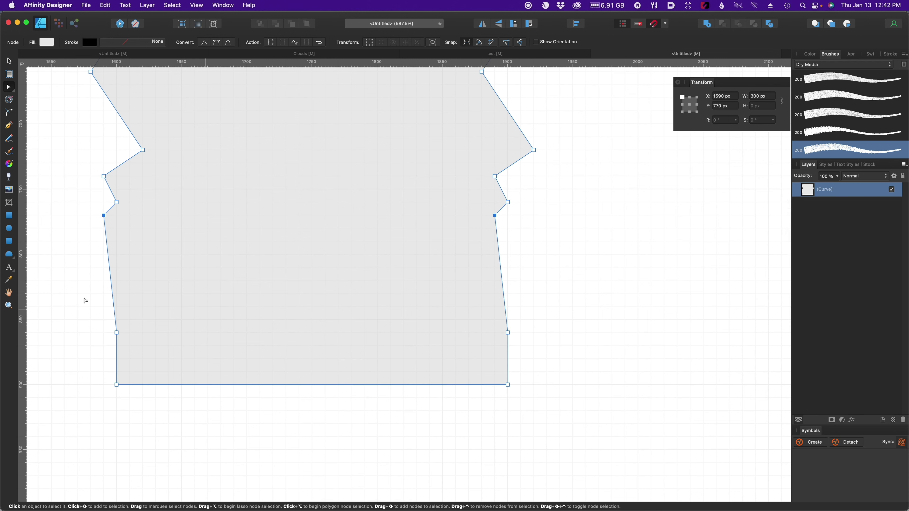
left_click_drag(99, 323, 508, 228)
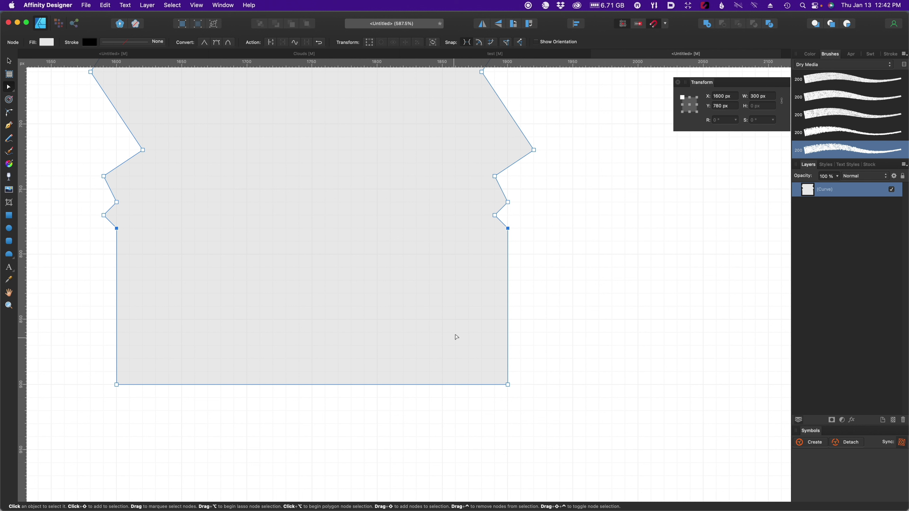
Add matching nodes on both vertical edges at Y 800 px and move the pair to X 1590 px.
left_click(508, 255)
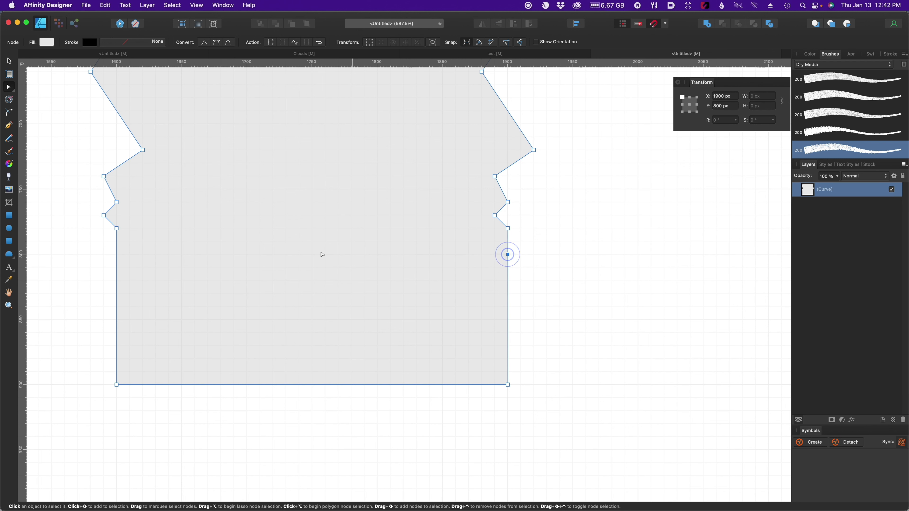
left_click(116, 254)
left_click_drag(101, 247, 497, 256)
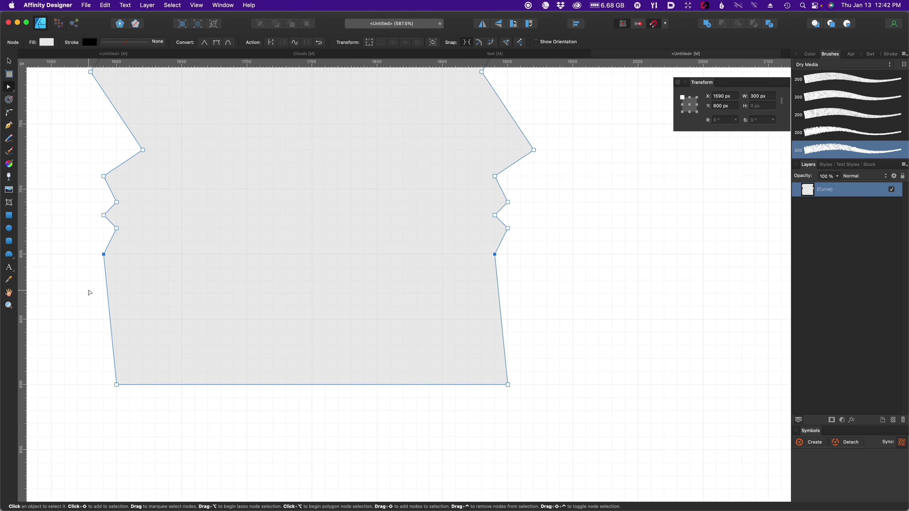
Add matching nodes on both side edges at Y 830 px and move the pair to X 1600 px.
left_click(499, 293)
left_click(108, 294)
left_click_drag(233, 294, 555, 329)
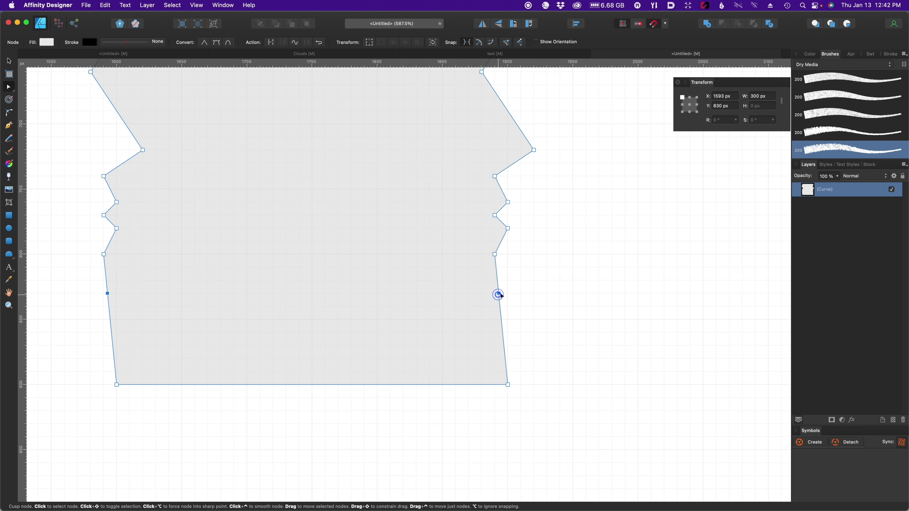
left_click_drag(500, 296, 510, 295)
Round the node pair at Y 660 px together with the Corner Tool to a radius of 31.2 px.
scroll(466, 206, "up", 1)
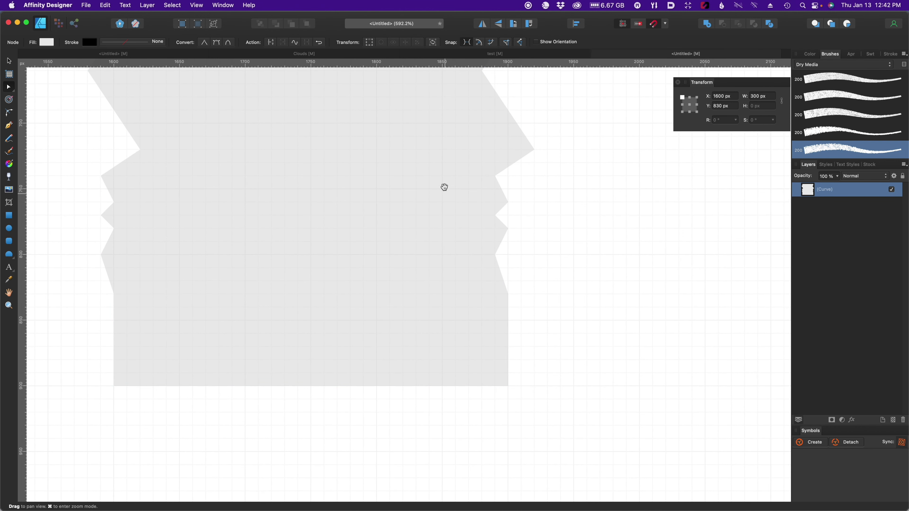
scroll(444, 187, "up", 5)
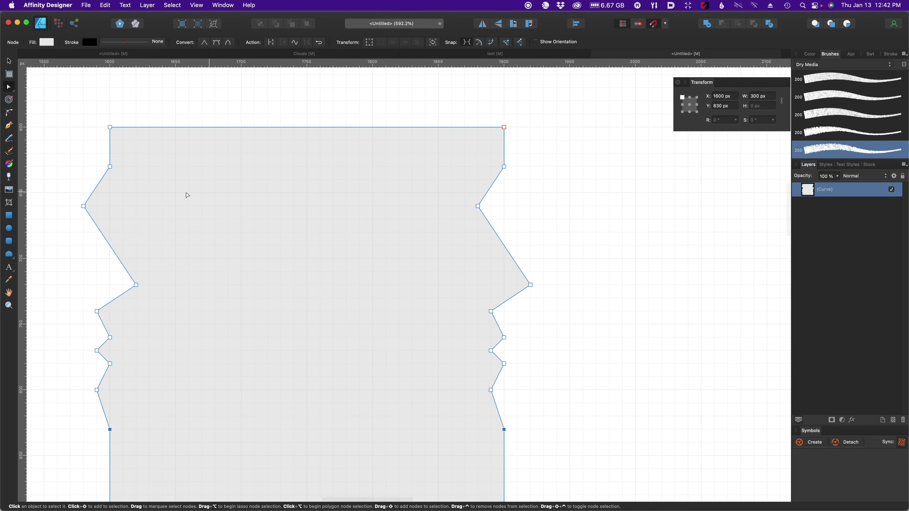
left_click(83, 206)
left_click_drag(68, 200, 501, 216)
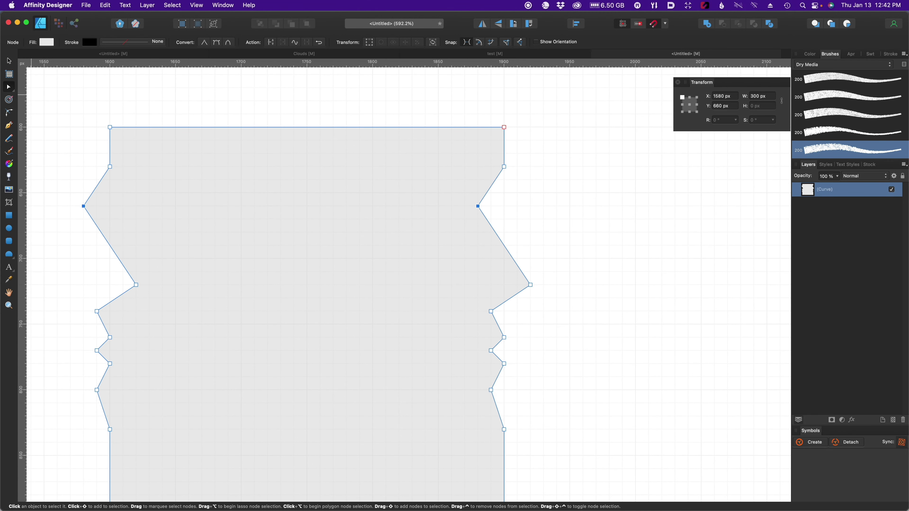
left_click(9, 113)
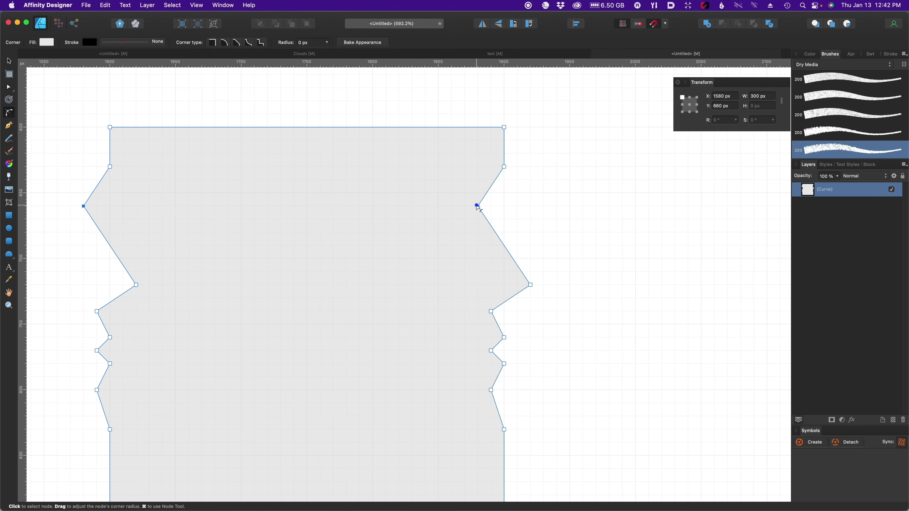
left_click_drag(477, 206, 527, 316)
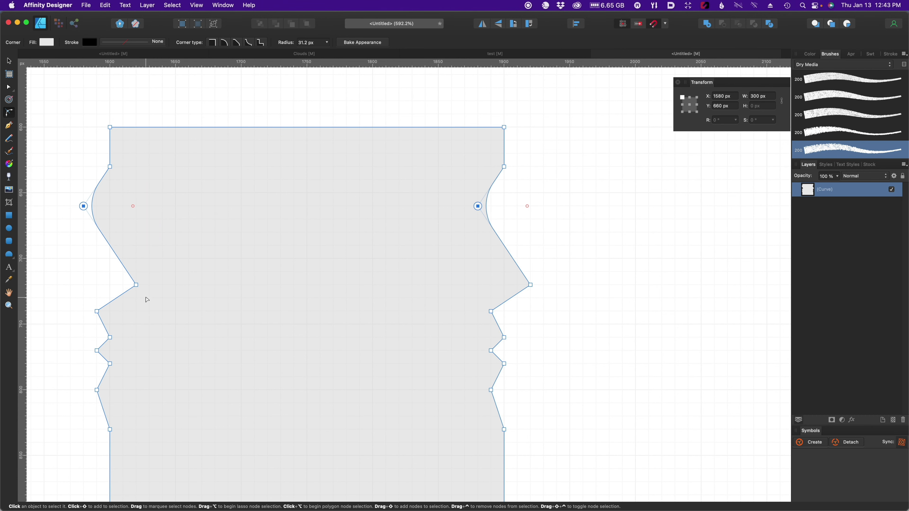
Round the node pair at Y 720 px to a 10 px radius and the pair at Y 830 px to 26.2 px.
left_click_drag(107, 280, 574, 293)
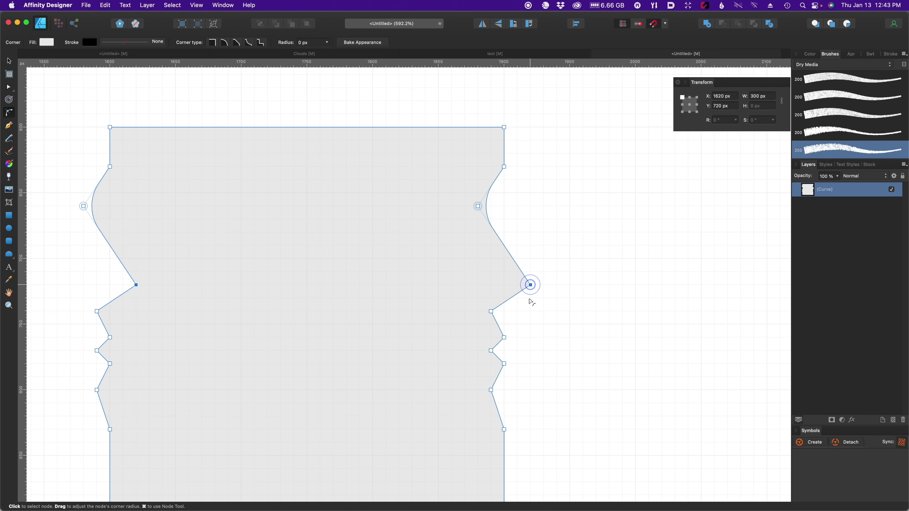
left_click_drag(530, 285, 510, 287)
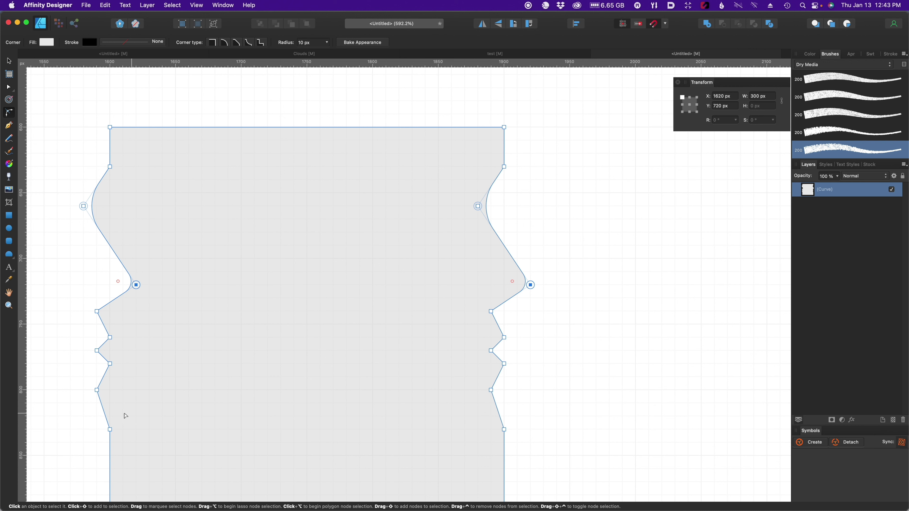
left_click_drag(83, 423, 535, 445)
left_click_drag(505, 432, 470, 434)
Add matching nodes on the tile's top and bottom edges at X 1695, 1785 and 1740 px.
scroll(605, 333, "down", 1)
key("space")
left_click_drag(584, 383, 583, 346)
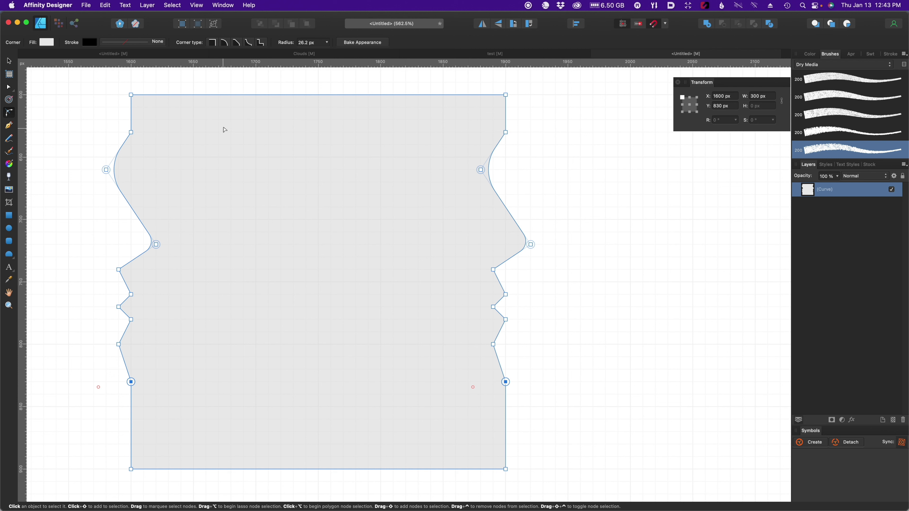
left_click(9, 88)
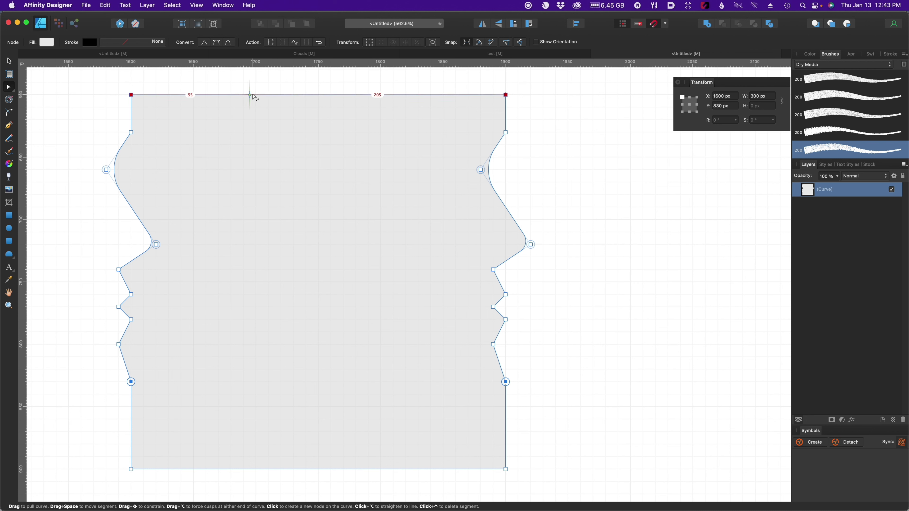
left_click(251, 95)
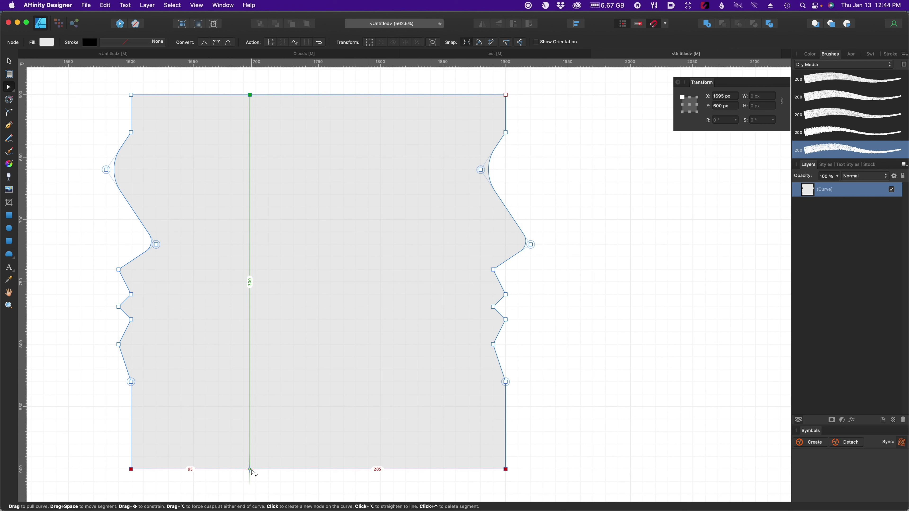
left_click(250, 470)
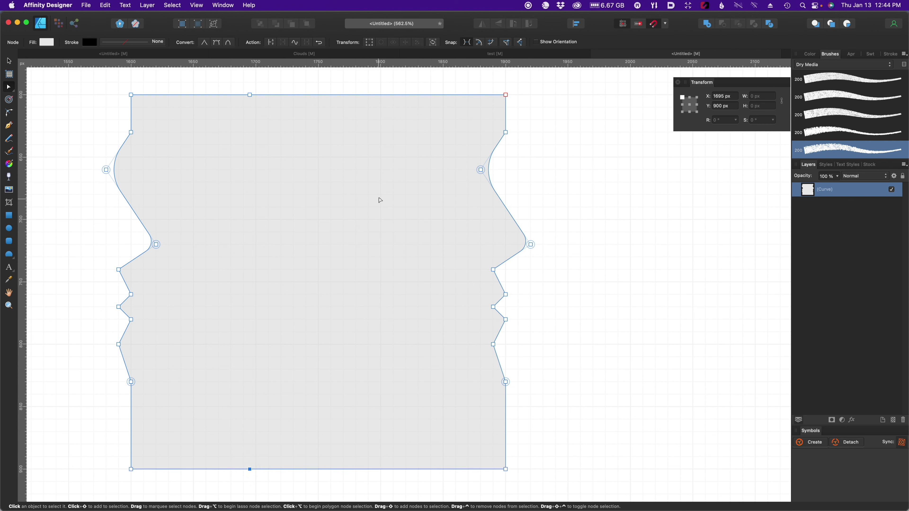
left_click(363, 95)
left_click(362, 471)
left_click(305, 95)
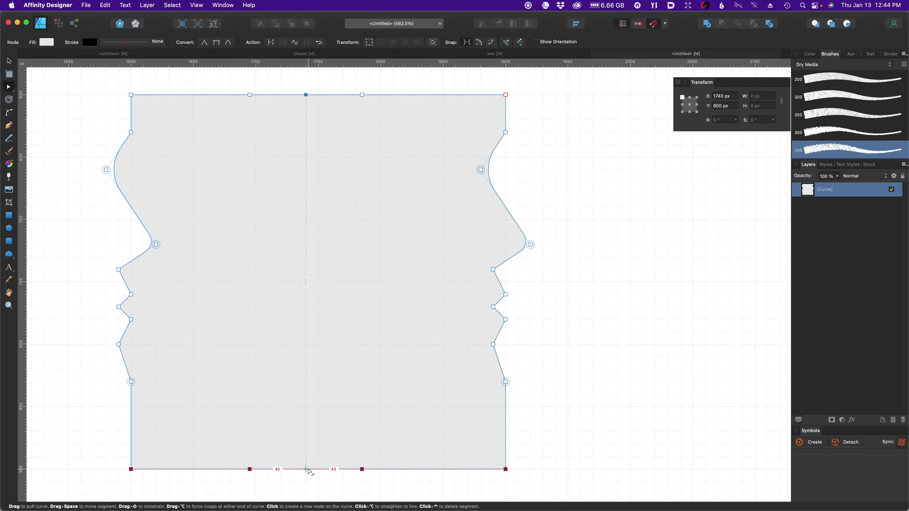
left_click(306, 470)
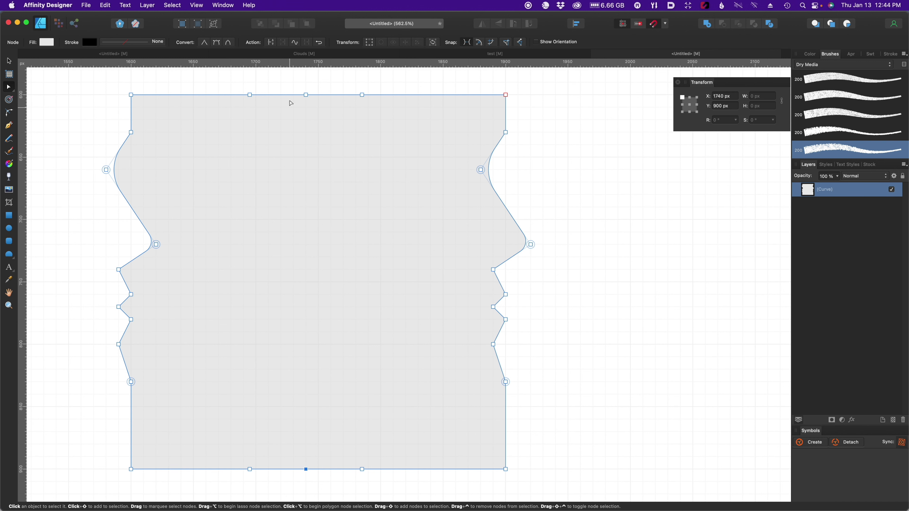
Select the middle node pair on the top and bottom edges and move it down 34 px, to Y 634 px.
left_click_drag(294, 78, 330, 489)
scroll(330, 489, "down", 3)
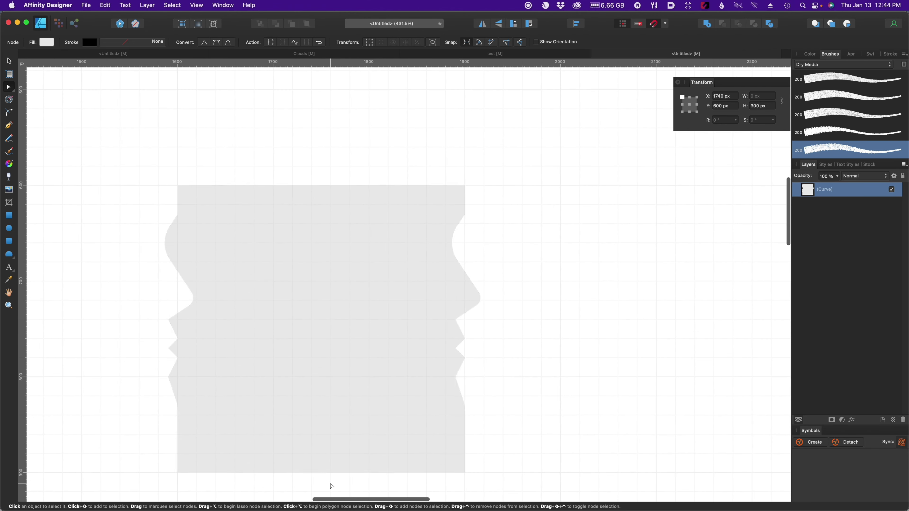
scroll(547, 405, "down", 5)
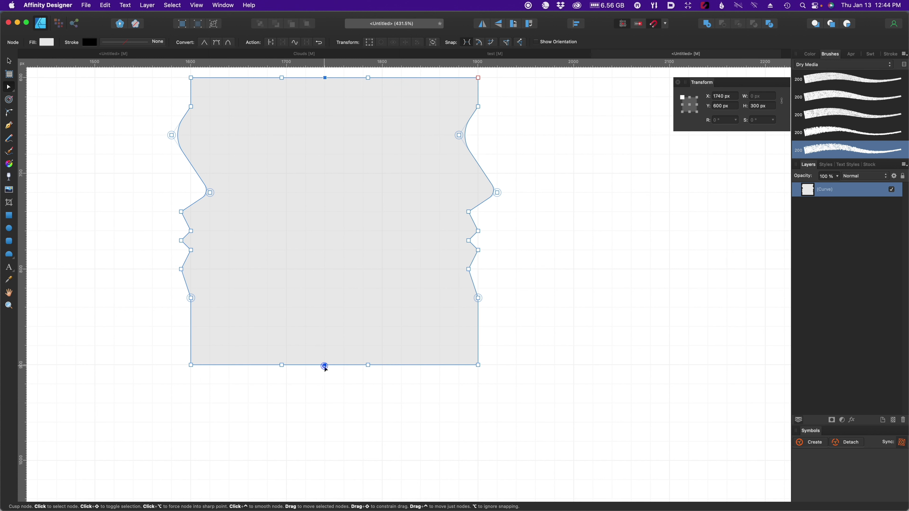
left_click_drag(325, 368, 326, 403)
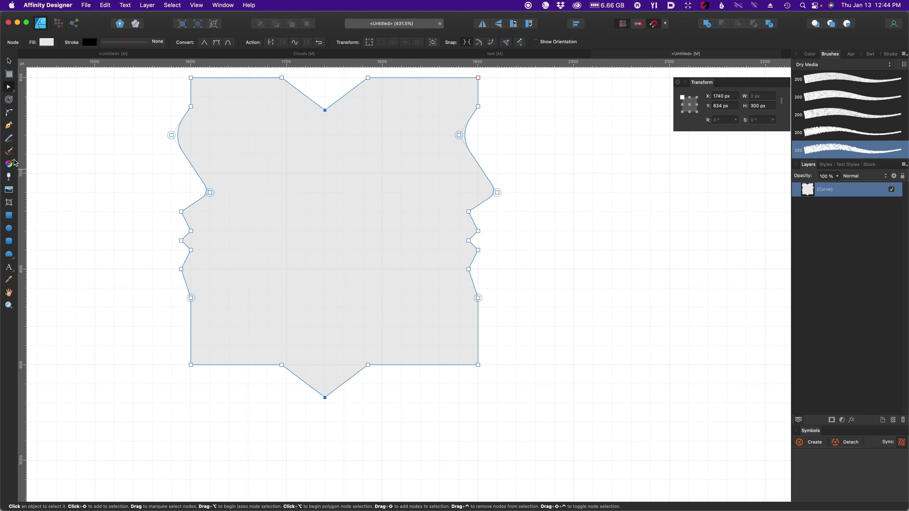
Round the top and bottom middle node pair together with the Corner Tool and deselect the tile.
left_click(9, 112)
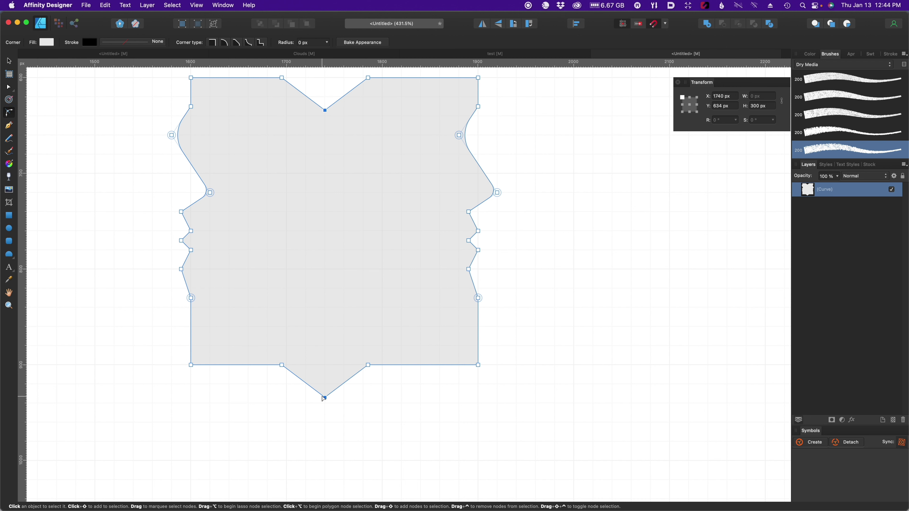
left_click_drag(323, 398, 267, 363)
left_click(8, 61)
left_click(89, 156)
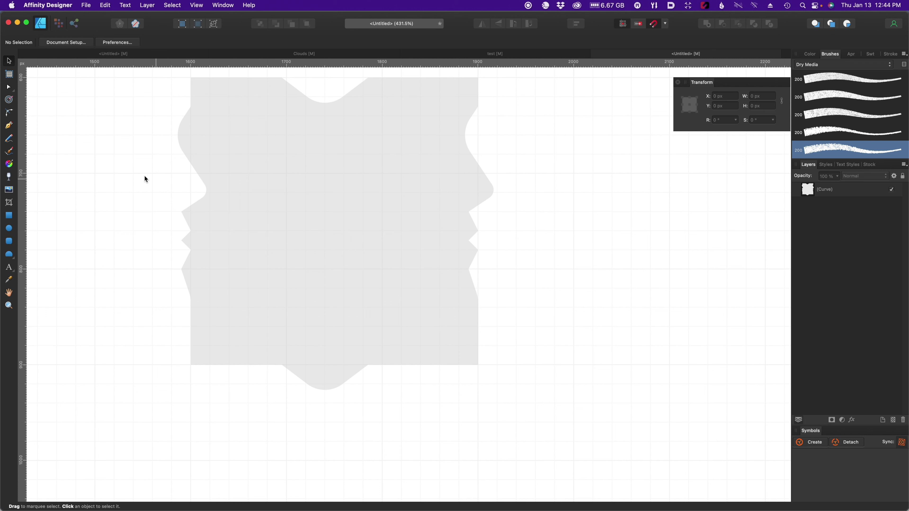
left_click_drag(148, 179, 152, 215)
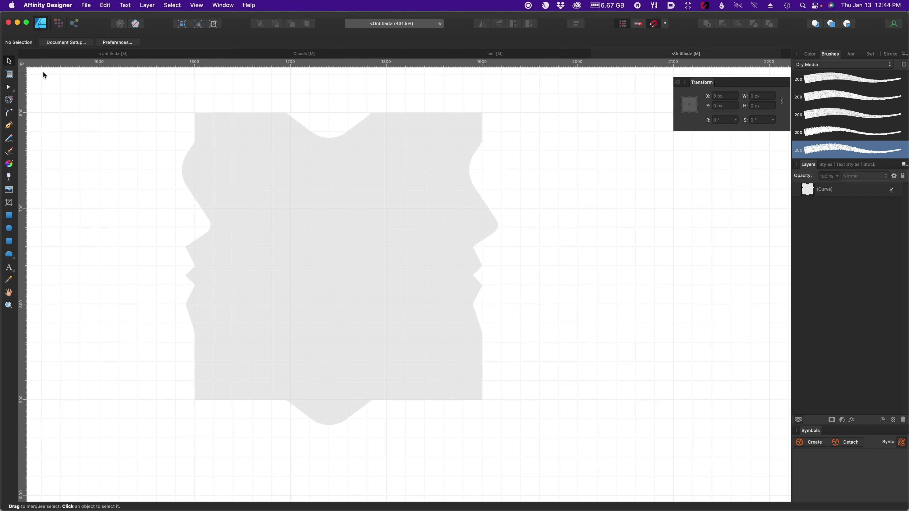
Fill the tile with a muted blue at H 205, S 27, L 64.
left_click(242, 245)
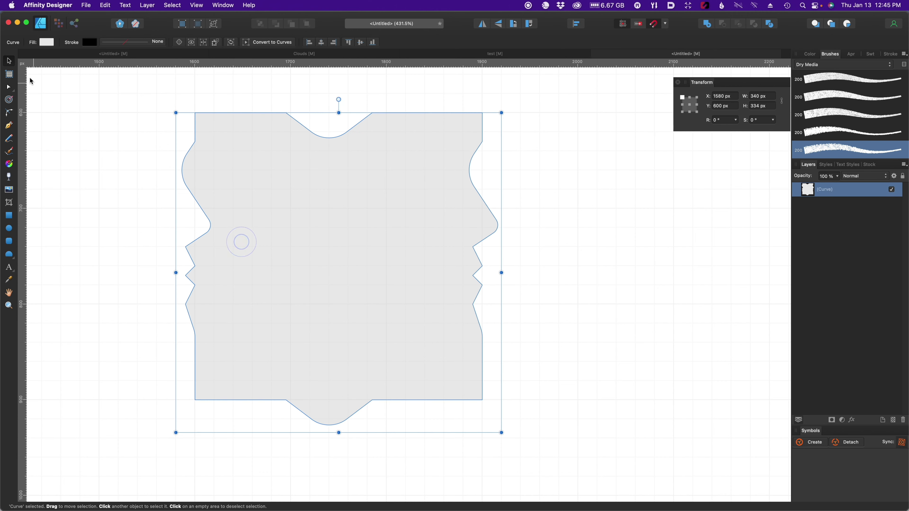
left_click(48, 44)
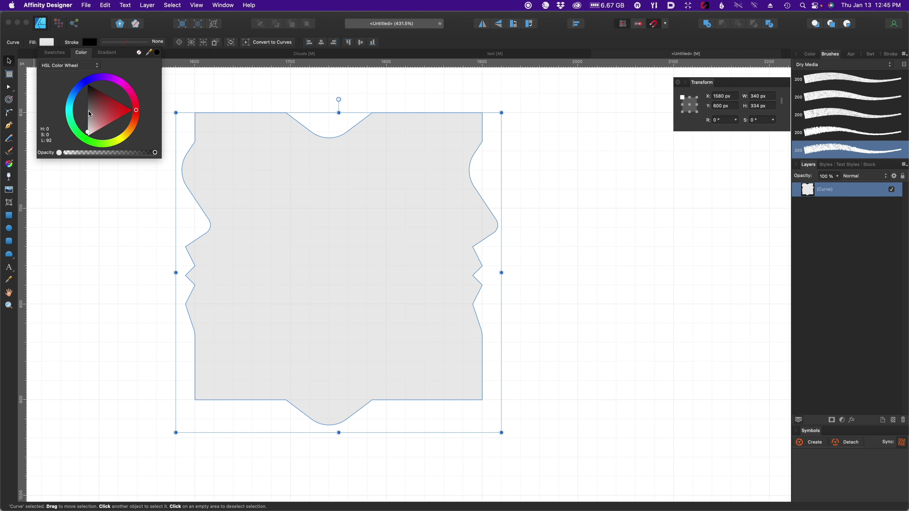
left_click_drag(67, 97, 111, 107)
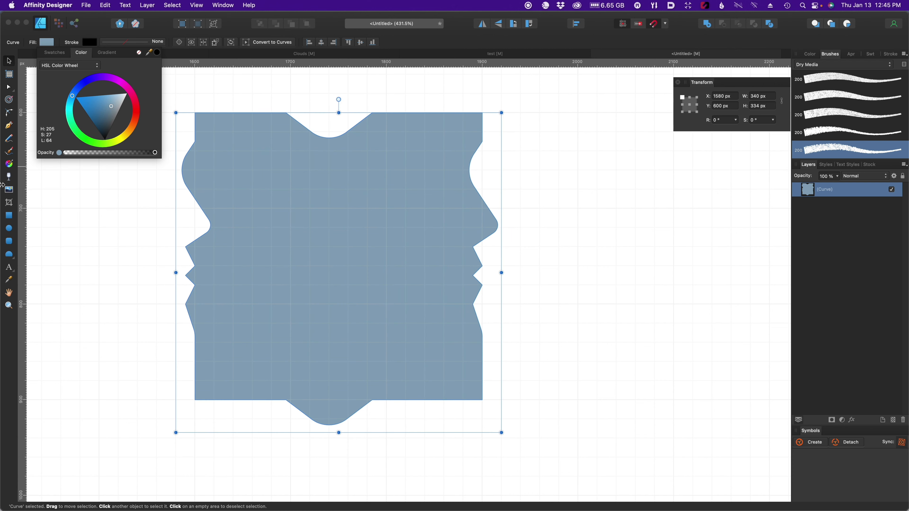
Apply a diagonal gradient to the tile, change its type to Elliptical and move its centre towards the tile's upper right.
left_click(10, 164)
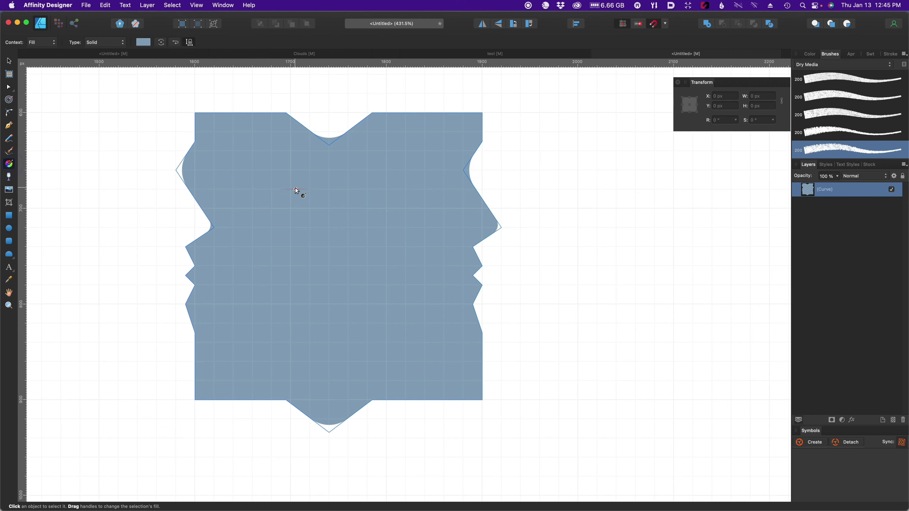
left_click_drag(300, 200, 508, 422)
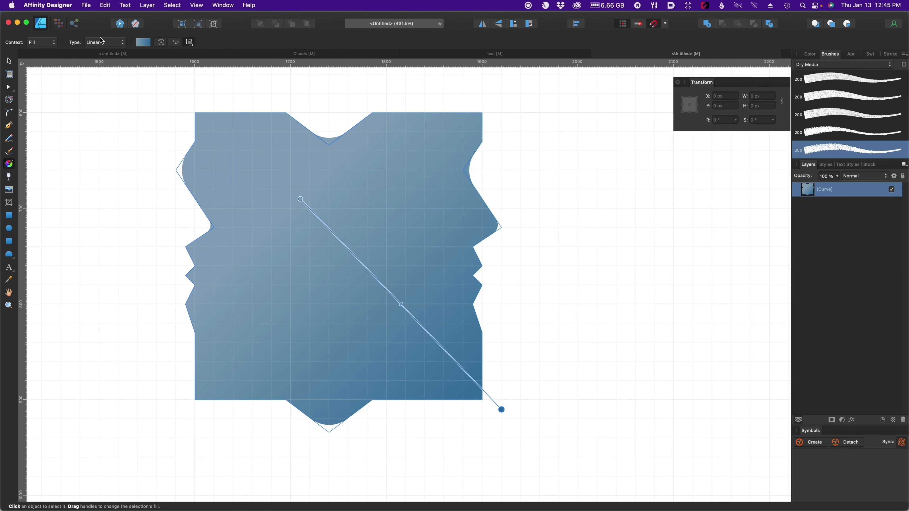
left_click(105, 43)
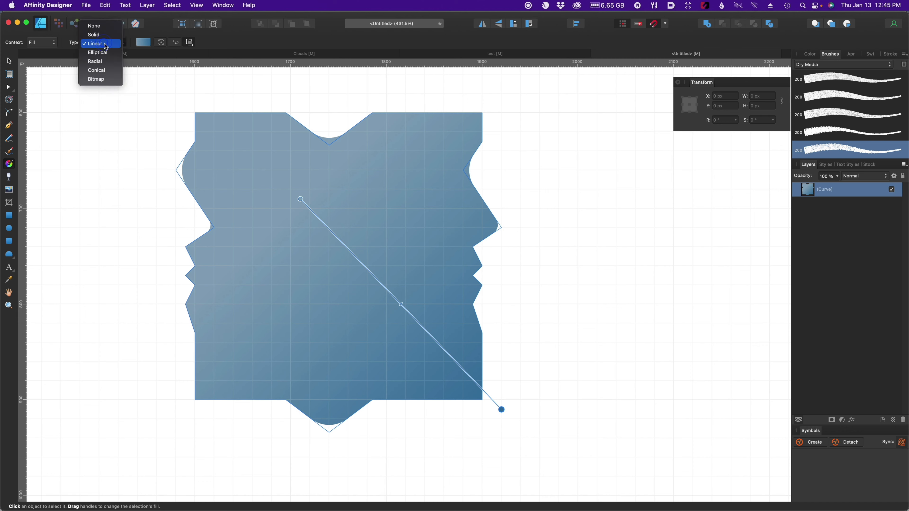
left_click(107, 57)
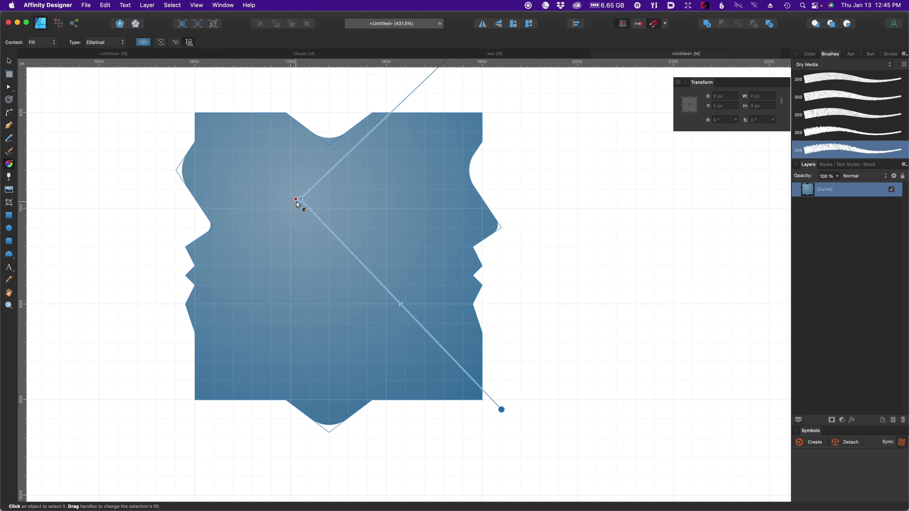
left_click_drag(301, 199, 425, 186)
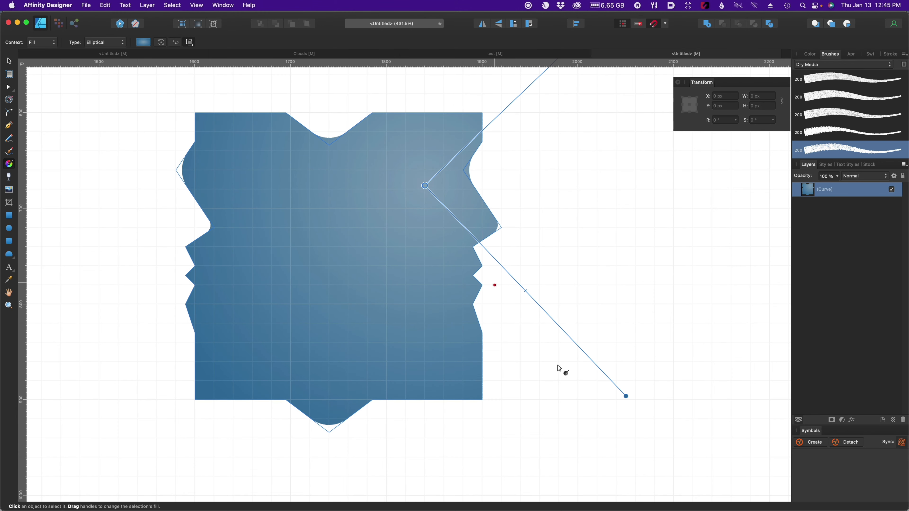
Rotate the tile's elliptical gradient by moving its lower outer handle further down and slightly inward.
left_click_drag(626, 396, 583, 458)
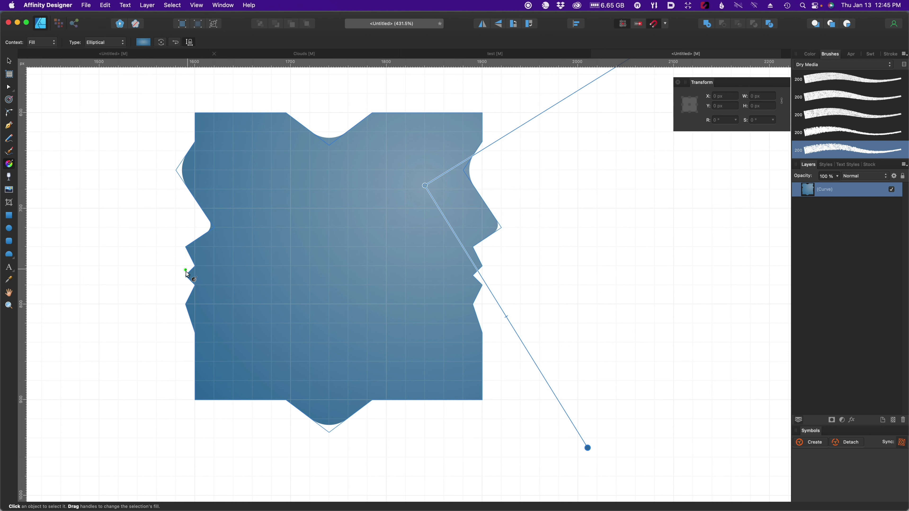
left_click(9, 62)
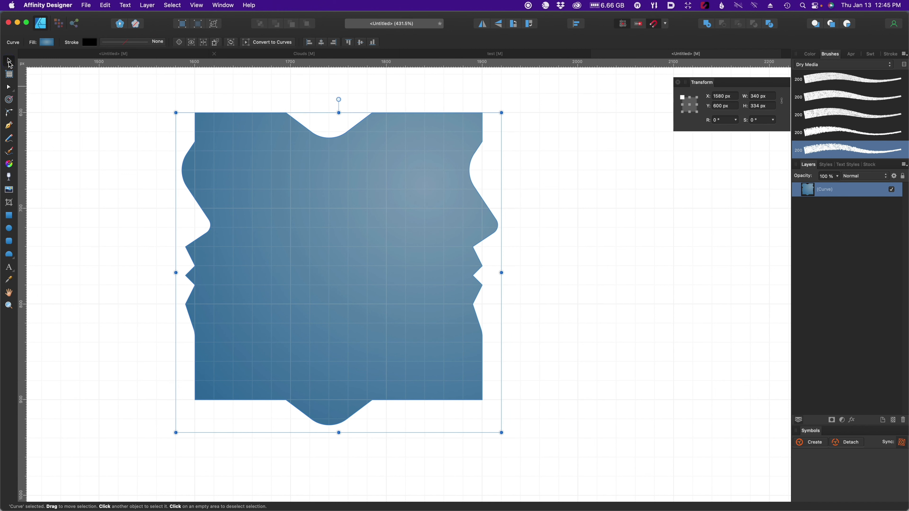
Draw a 50 px circle at X 1845 px, Y 640 px as the eye and nest it inside the tile's curve layer.
left_click(9, 230)
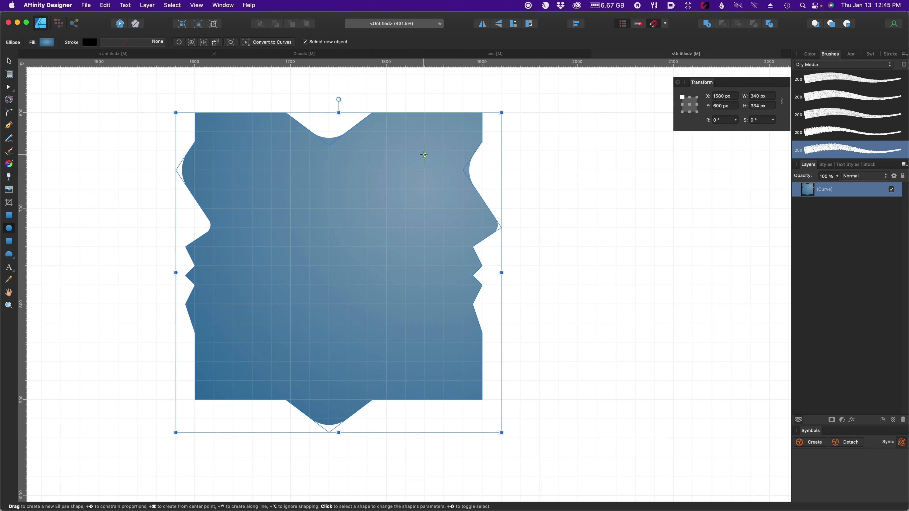
left_click_drag(429, 151, 476, 203)
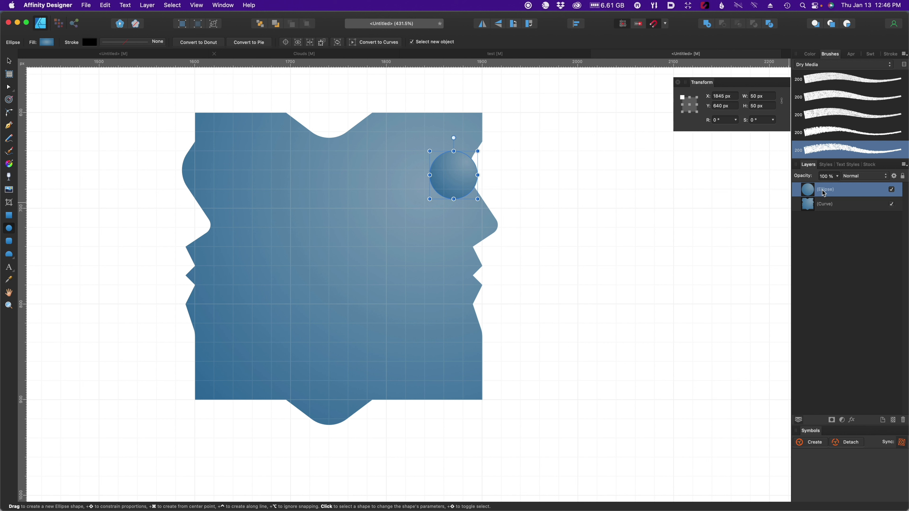
key("super+z")
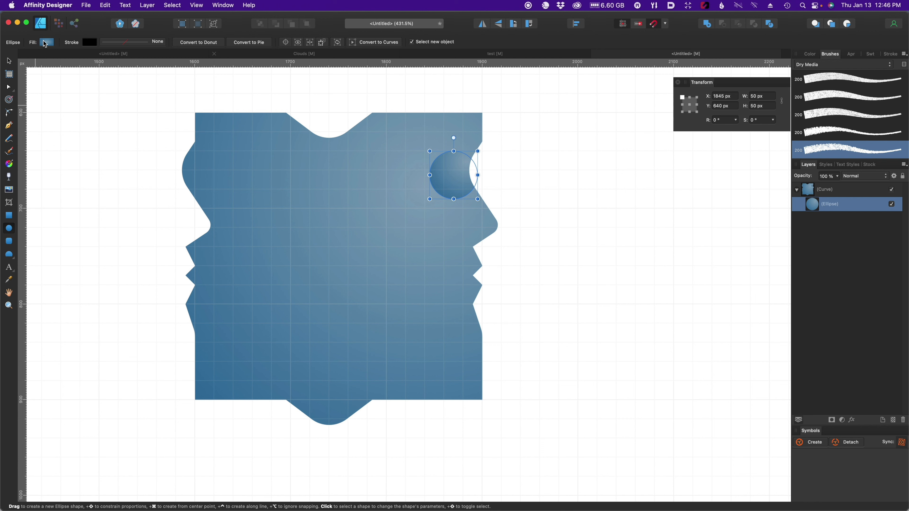
Recolour the eye circle's elliptical gradient with a white inner stop at L 100 and a lighter blue outer stop at about L 55.
left_click(46, 42)
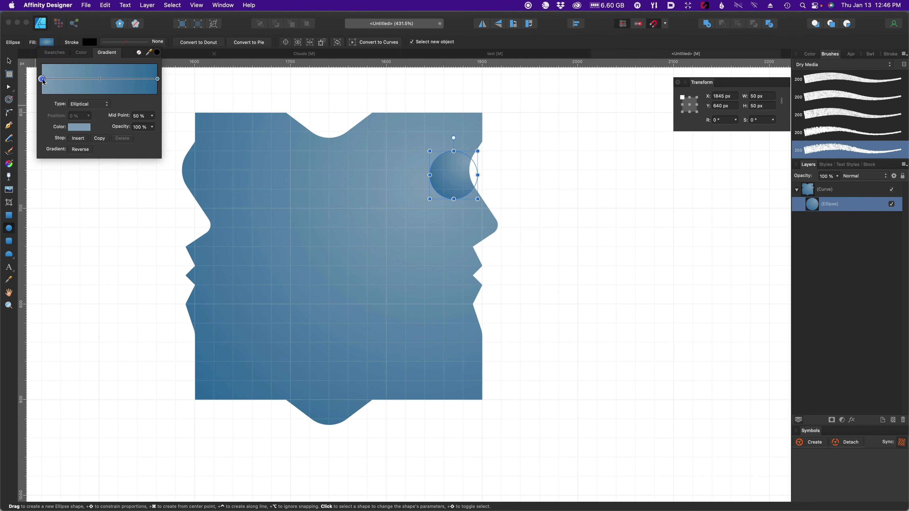
left_click(77, 127)
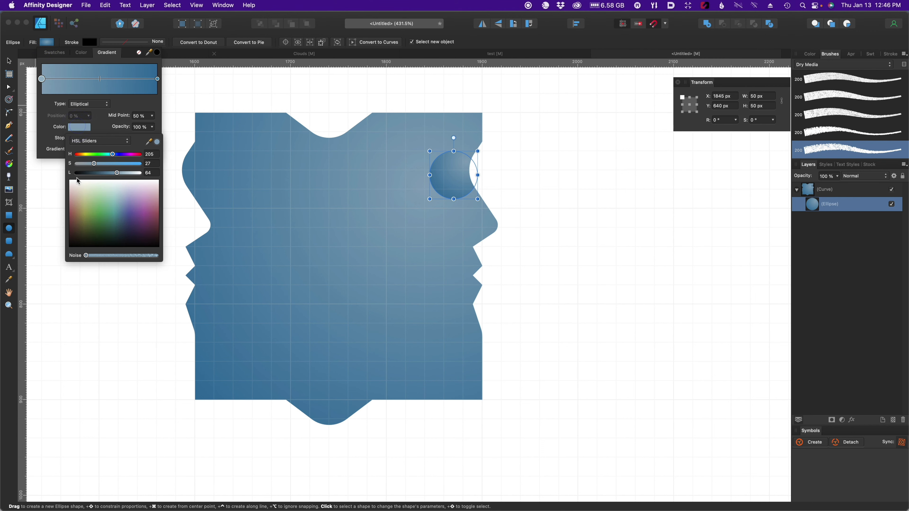
left_click_drag(119, 176, 161, 178)
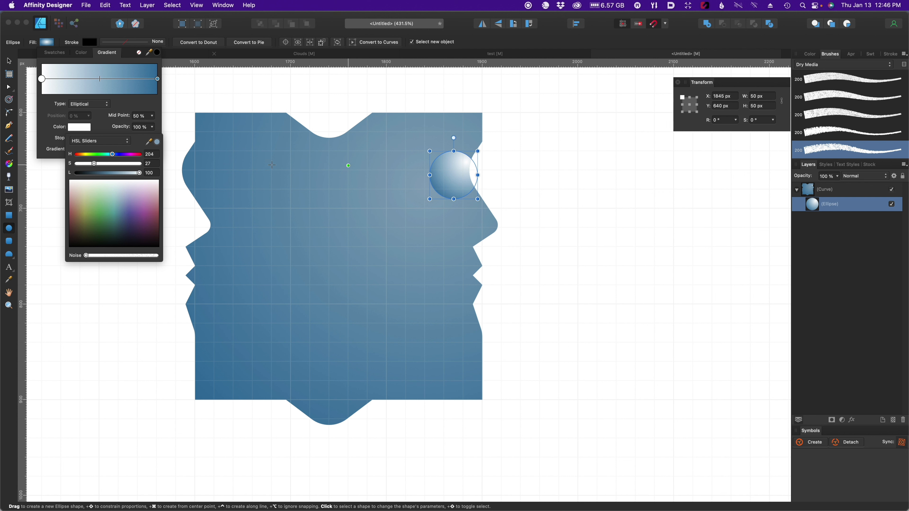
left_click(157, 79)
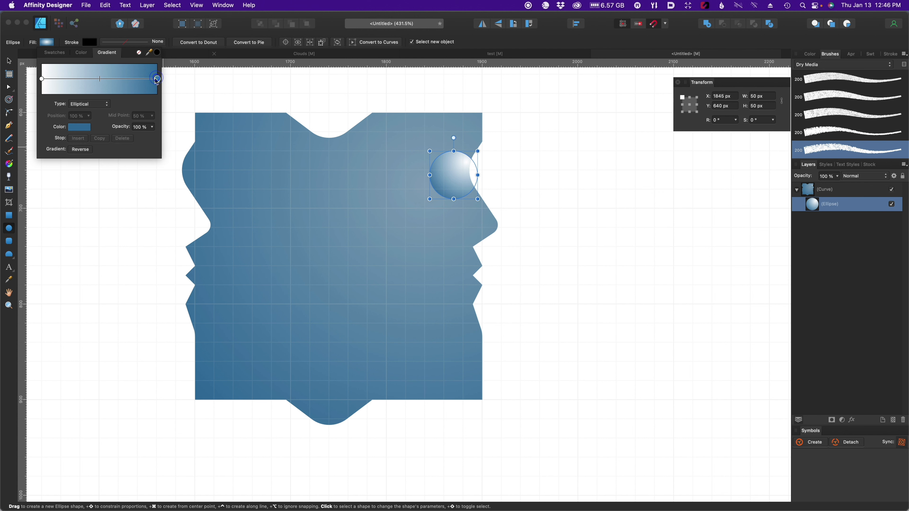
left_click(79, 127)
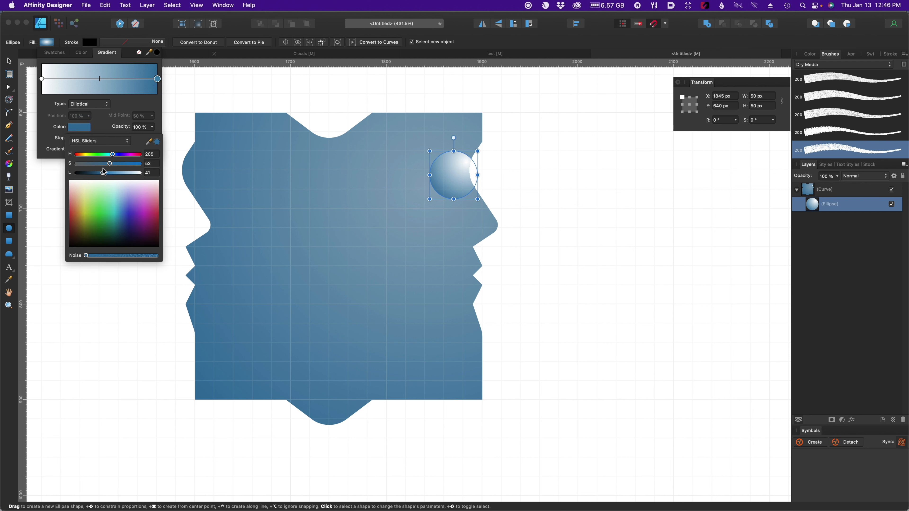
left_click_drag(106, 177, 114, 177)
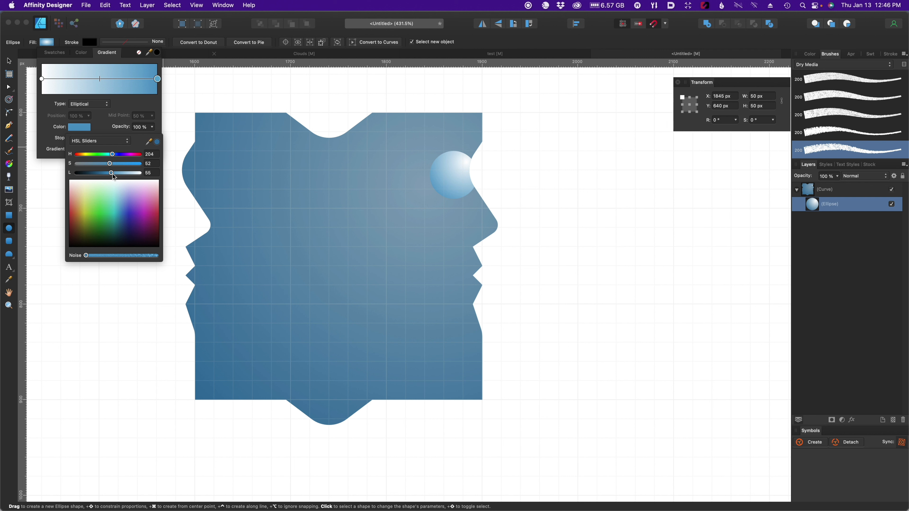
left_click_drag(113, 174, 114, 175)
left_click(9, 61)
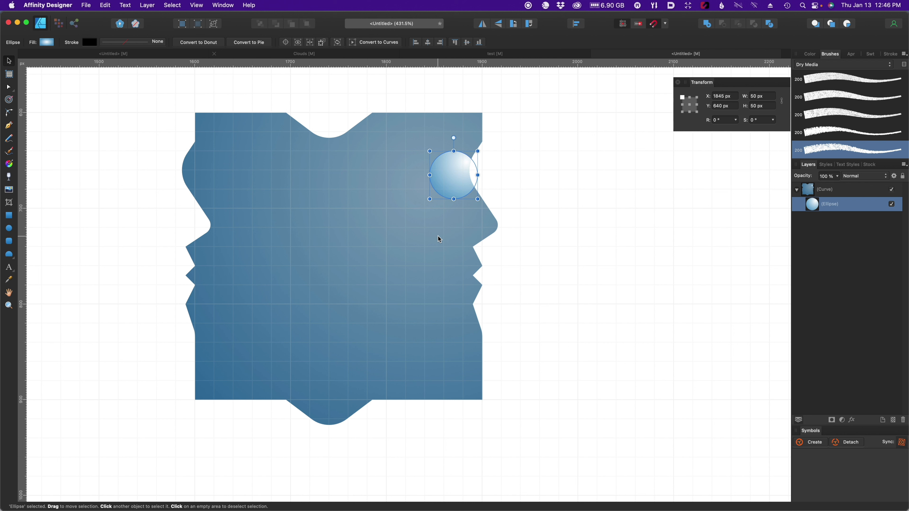
Duplicate the eye circle, fill the copy with black and shrink it about its centre to 22 px as the pupil.
key("super+j")
left_click(46, 44)
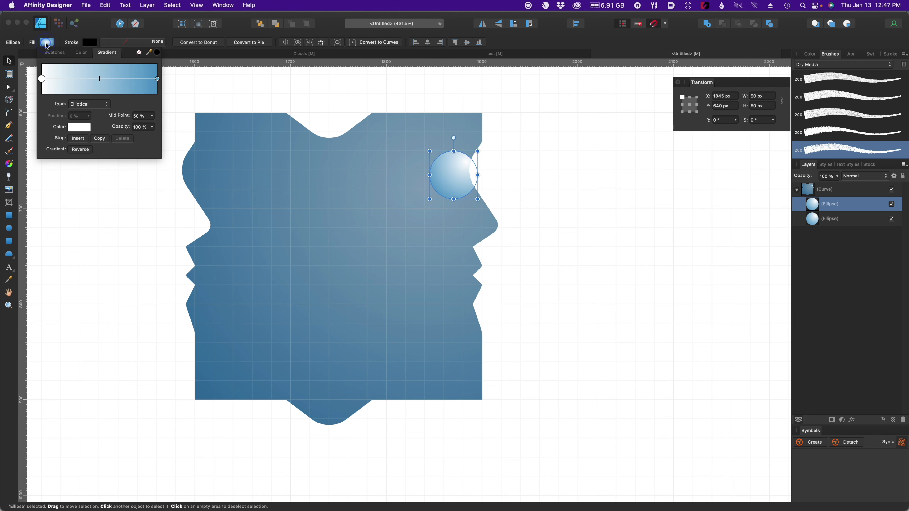
left_click(82, 52)
left_click_drag(87, 92, 103, 153)
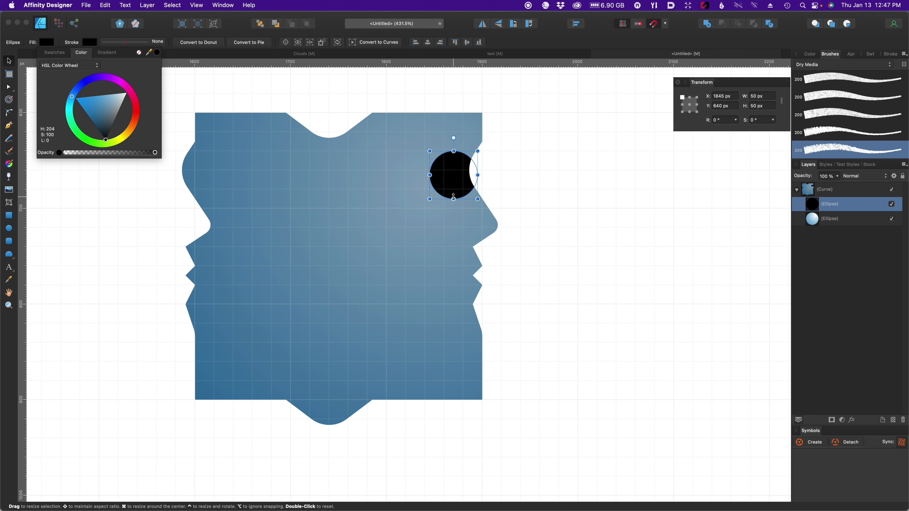
left_click_drag(453, 197, 454, 186)
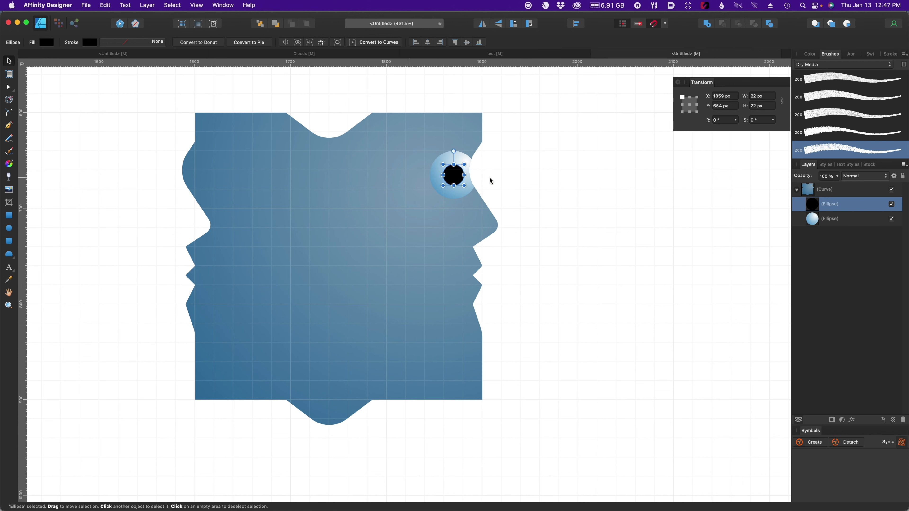
Align the pupil and the eye circle by their centres horizontally and vertically, and deselect them.
left_click(848, 219)
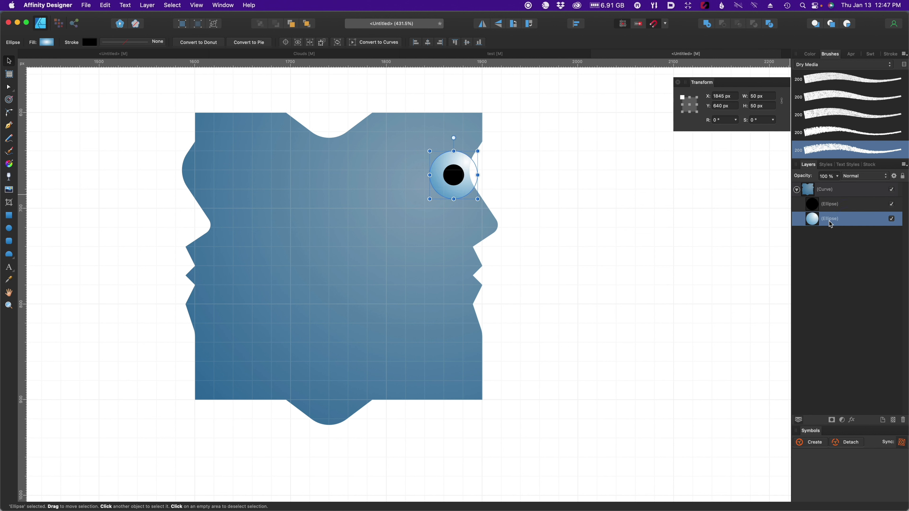
left_click(836, 205, "shift")
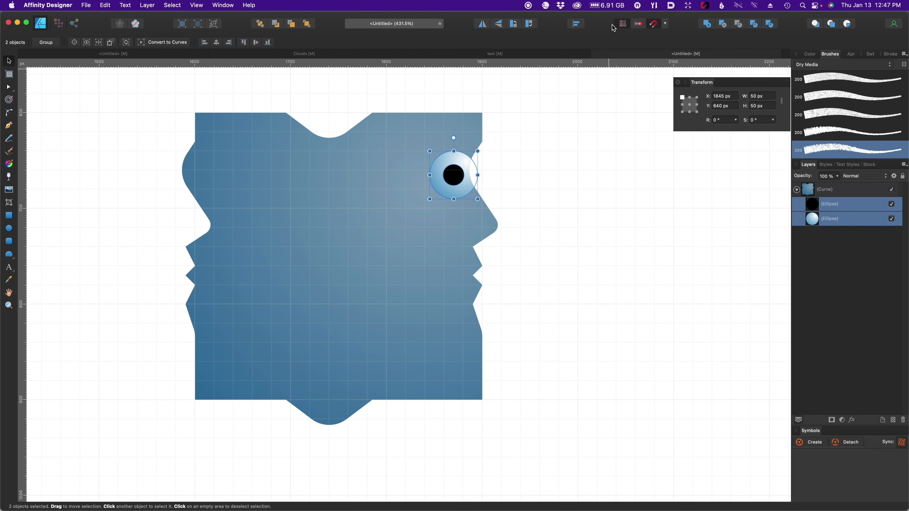
left_click(576, 24)
left_click(594, 50)
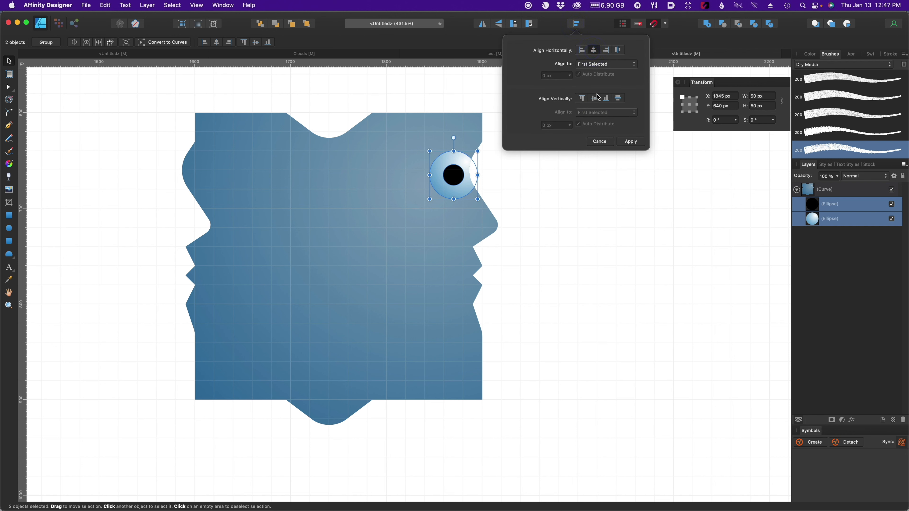
left_click(597, 101)
left_click(631, 141)
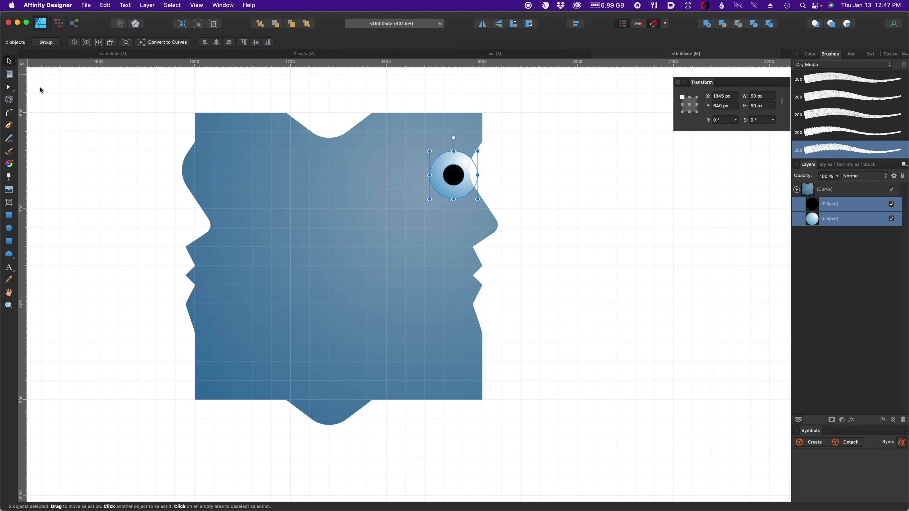
left_click(97, 142)
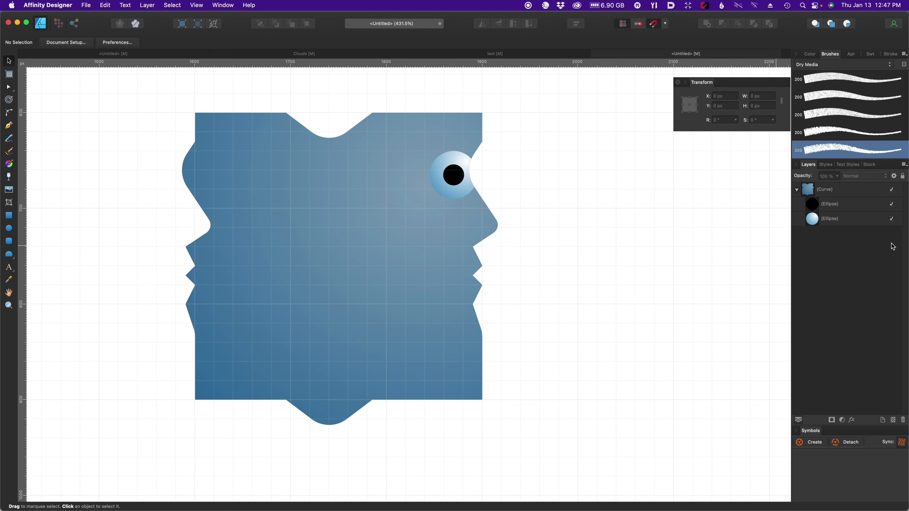
Add an outer shadow to the eye circle with radius 8.2 px, offset 5.7 px, intensity 18% and angle 237°, scaling with the object.
left_click(819, 221)
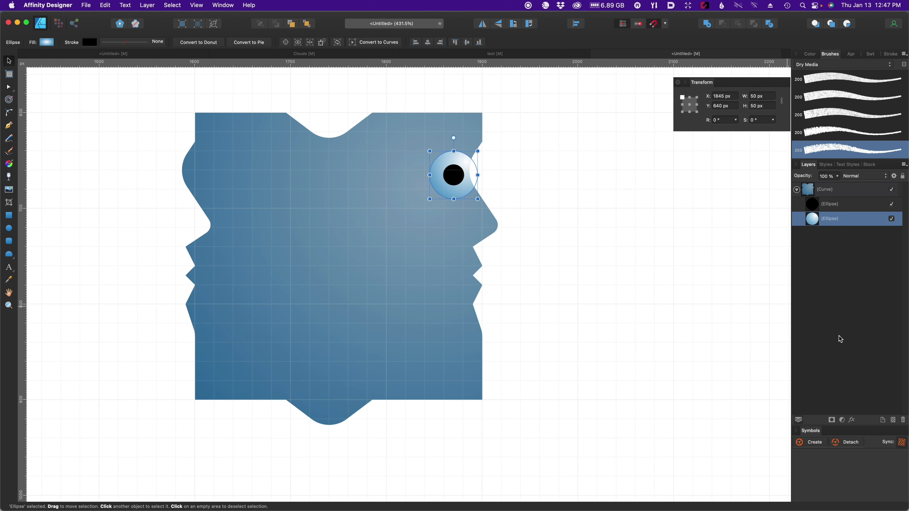
left_click(853, 422)
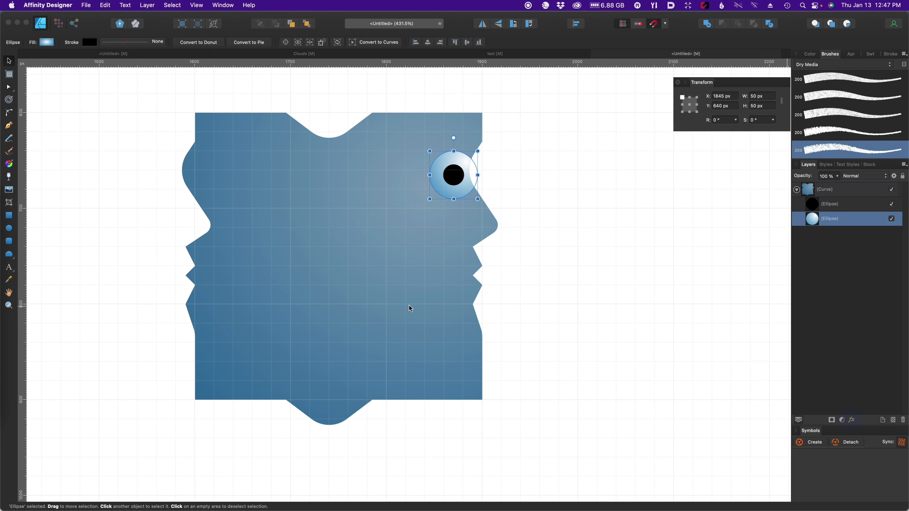
left_click_drag(85, 179, 600, 143)
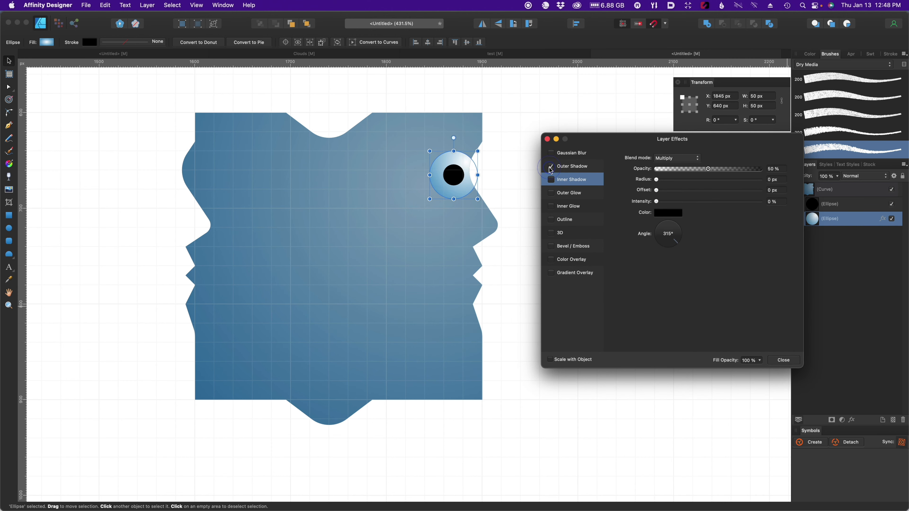
left_click(583, 167)
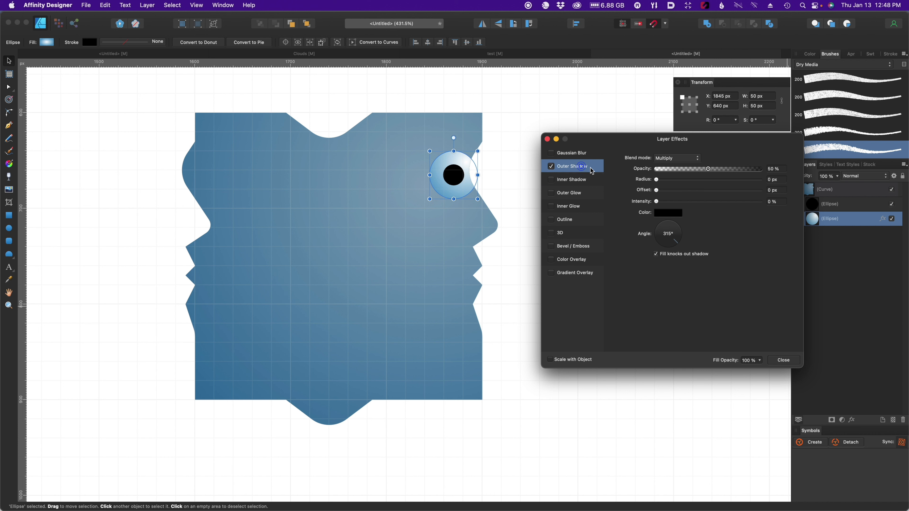
left_click_drag(658, 205, 663, 247)
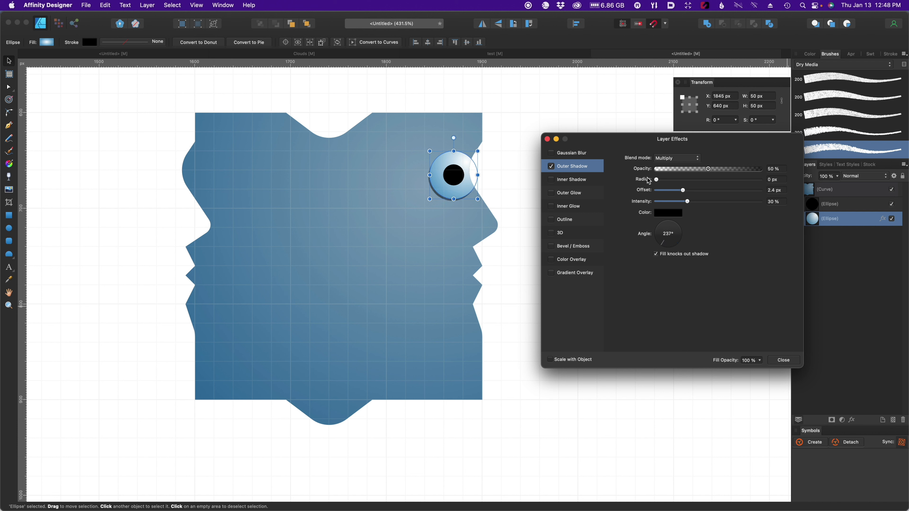
left_click_drag(655, 179, 675, 202)
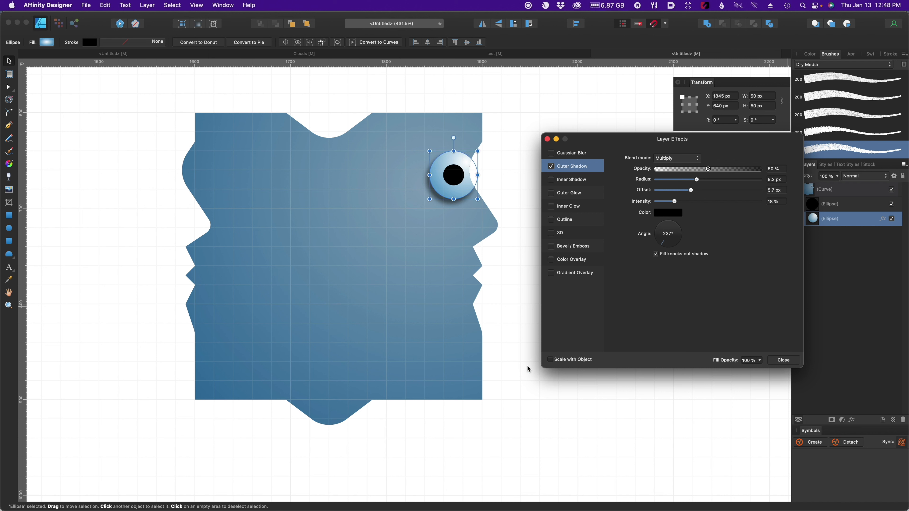
left_click(550, 360)
left_click(783, 361)
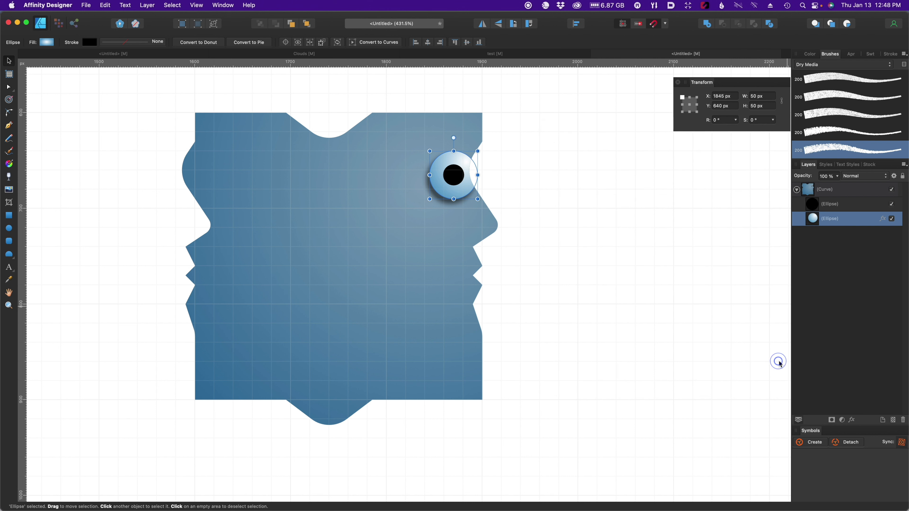
Draw a black triangle of 15 by 30 px below the eye and rotate it to about -61.8°.
left_click(10, 257)
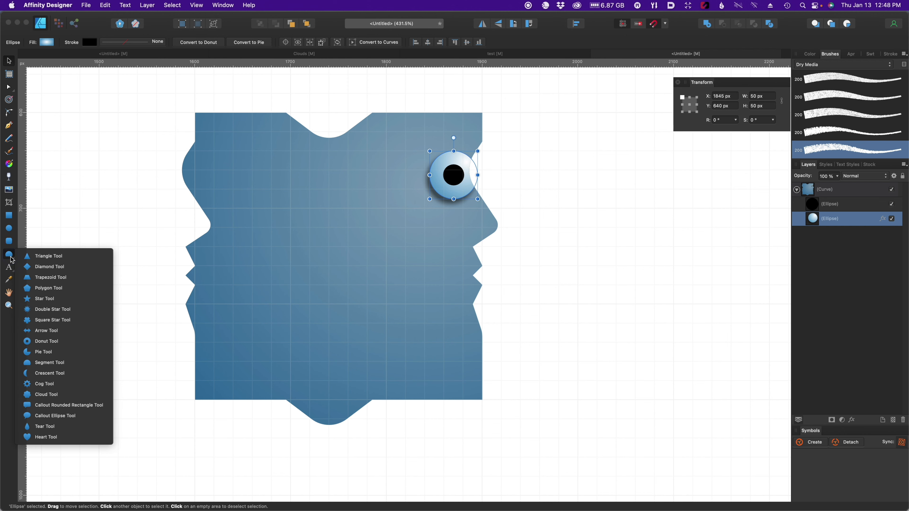
left_click(37, 261)
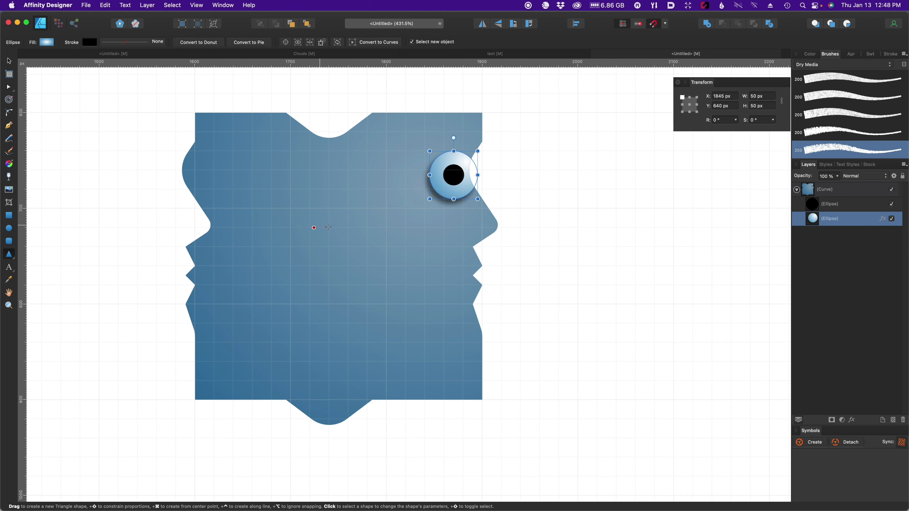
left_click_drag(415, 237, 430, 266)
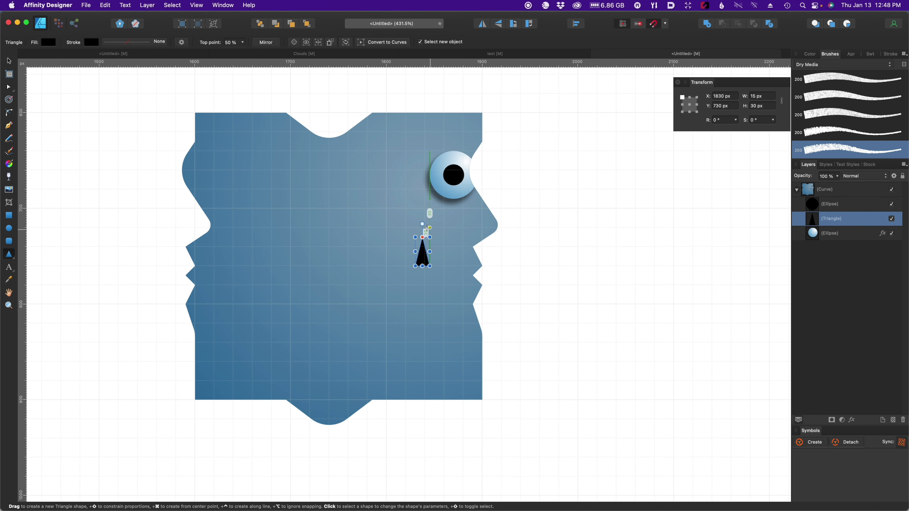
left_click_drag(422, 224, 443, 244)
key("super+z")
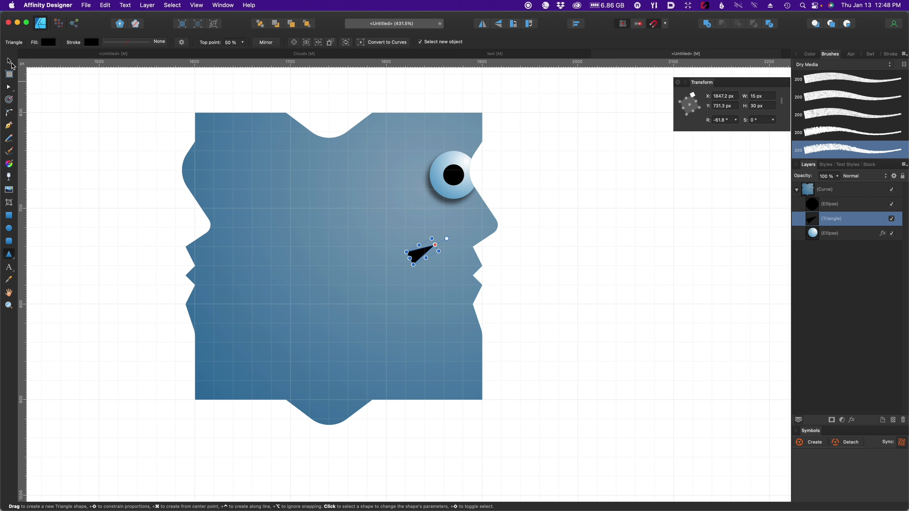
Place the triangle under the nose as a nostril, shrink it to about 12.2 by 24.3 px, rotate it to -71.6° and nudge it to X 1902.1 px, Y 718.8 px.
left_click(9, 62)
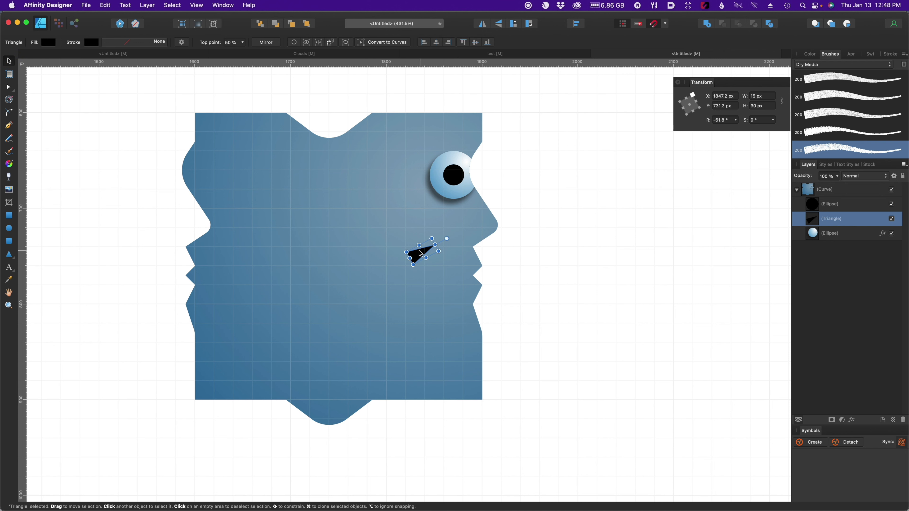
left_click_drag(422, 254, 472, 235)
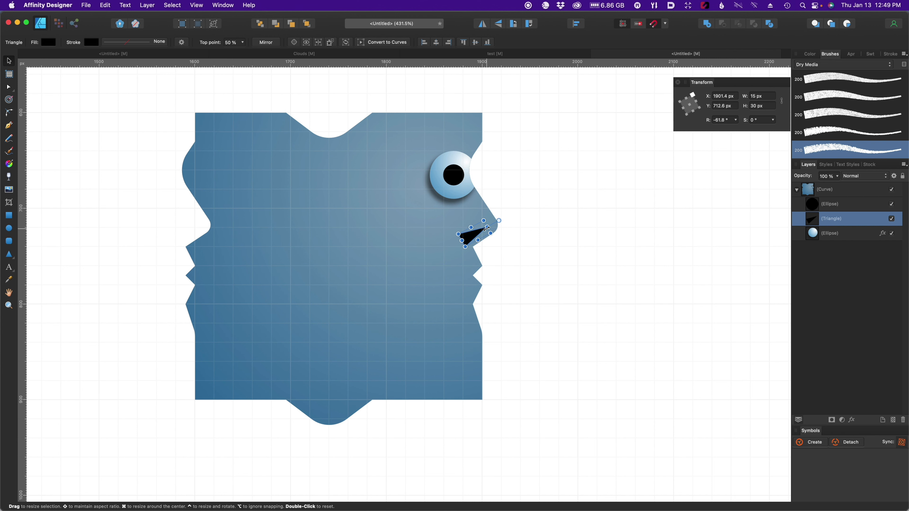
mouse_move(483, 229)
left_mouse_down()
mouse_move(496, 227)
mouse_move(472, 239)
left_mouse_up()
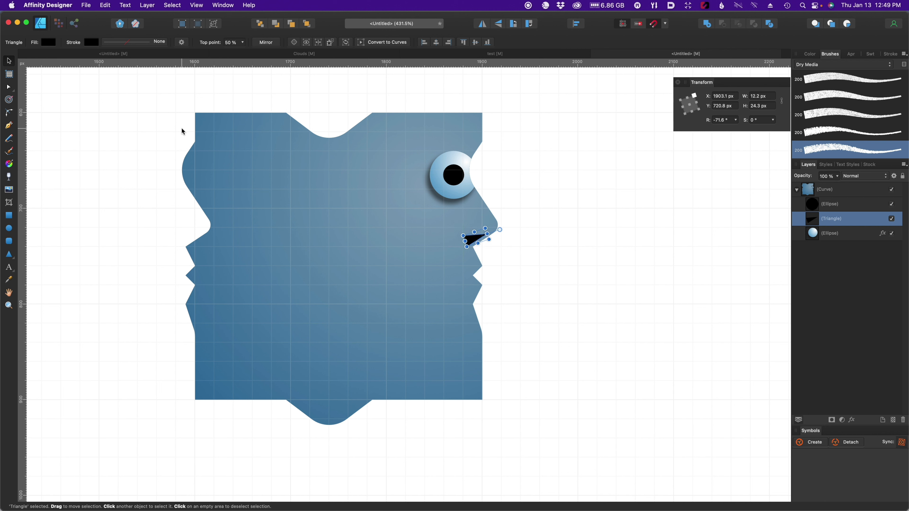
key("Left")
key("Up")
key("Up")
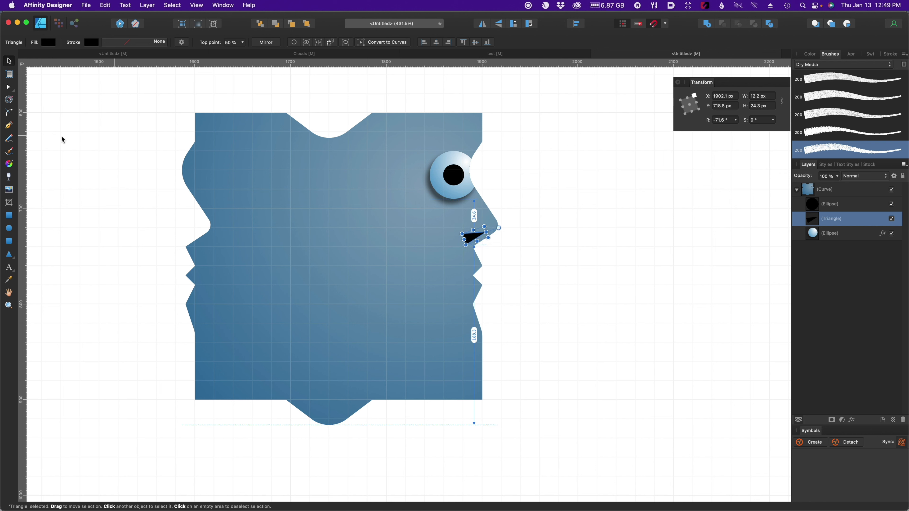
Draw a freehand black hair shape covering the top and back of the head down to the neck, and clip it inside the face curve.
left_click(80, 145)
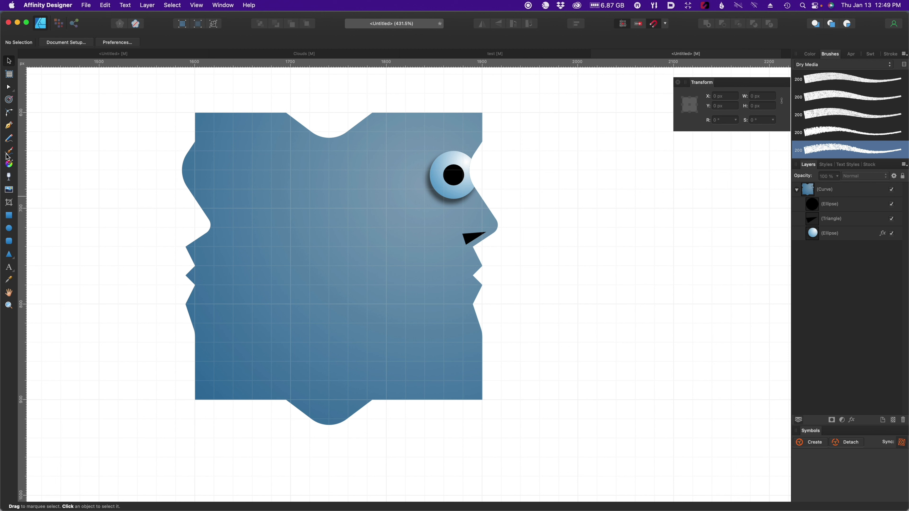
left_click(9, 140)
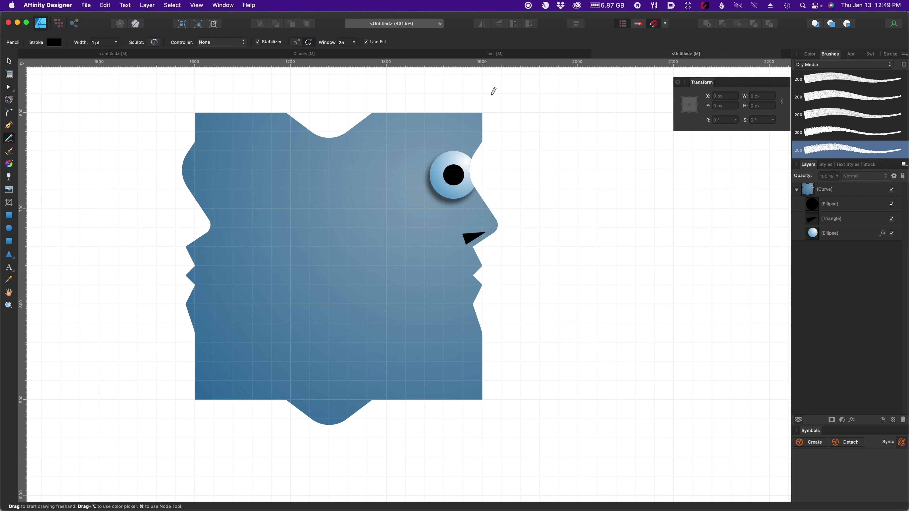
mouse_move(492, 96)
left_mouse_down()
mouse_move(498, 144)
mouse_move(454, 143)
mouse_move(417, 158)
mouse_move(342, 258)
mouse_move(295, 293)
mouse_move(233, 301)
mouse_move(253, 317)
mouse_move(267, 354)
mouse_move(236, 396)
mouse_move(179, 417)
mouse_move(148, 319)
mouse_move(152, 158)
mouse_move(184, 69)
mouse_move(302, 77)
mouse_move(467, 71)
mouse_move(522, 82)
mouse_move(522, 90)
left_mouse_up()
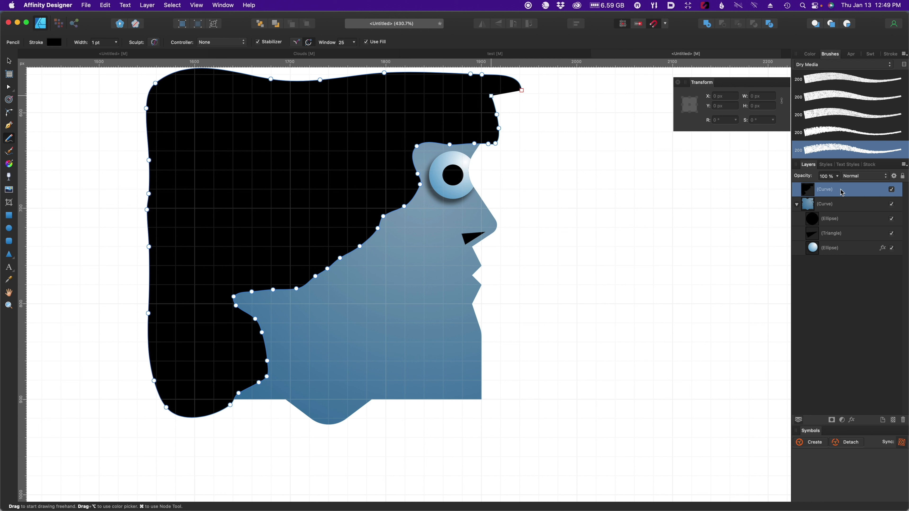
key("super")
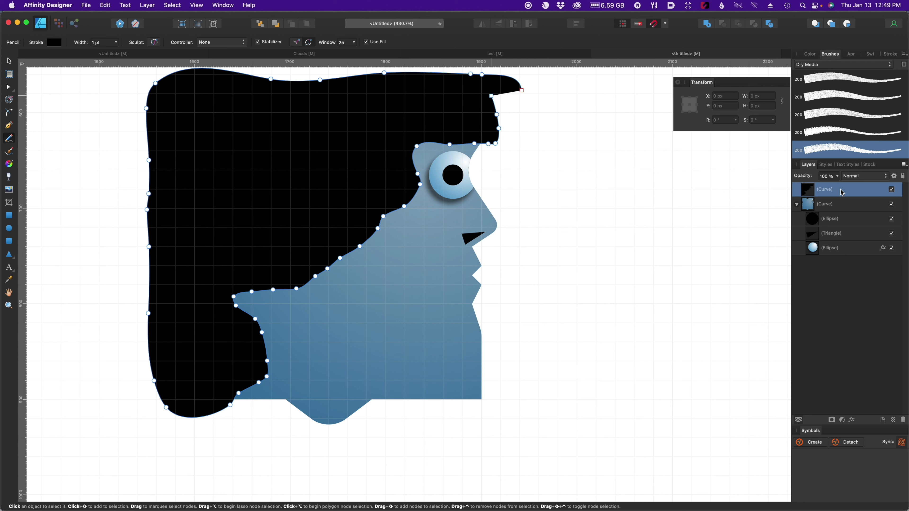
key("super+[")
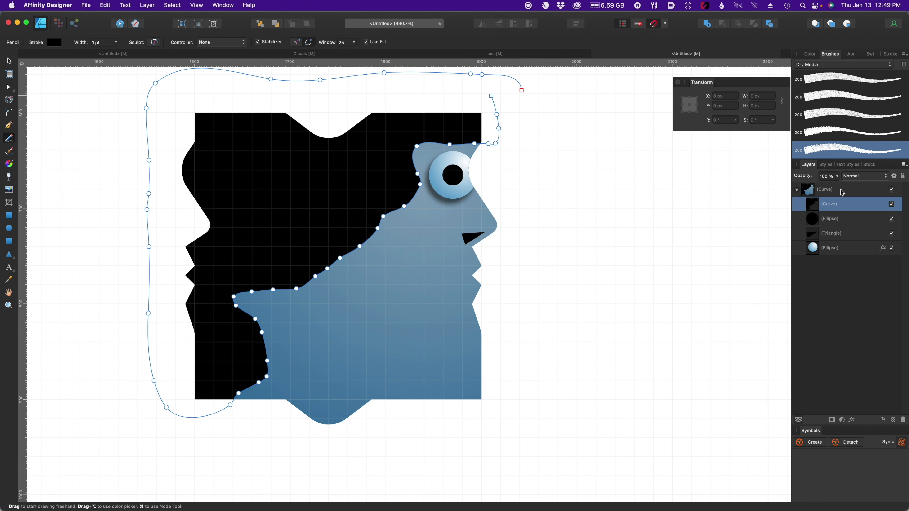
left_click(839, 340)
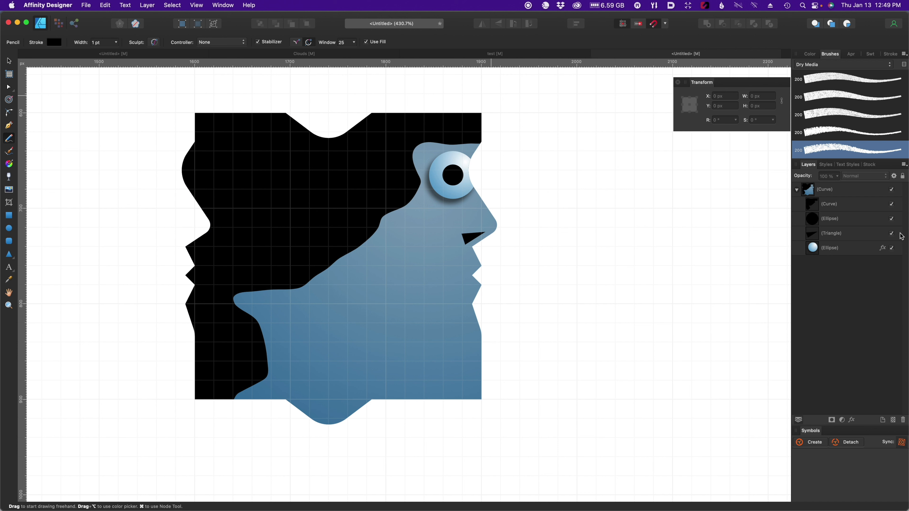
Start the ear by moving a middle hairline node to X 1704.3 px, Y 696 px, and delete the two nodes just below it.
left_click(839, 205)
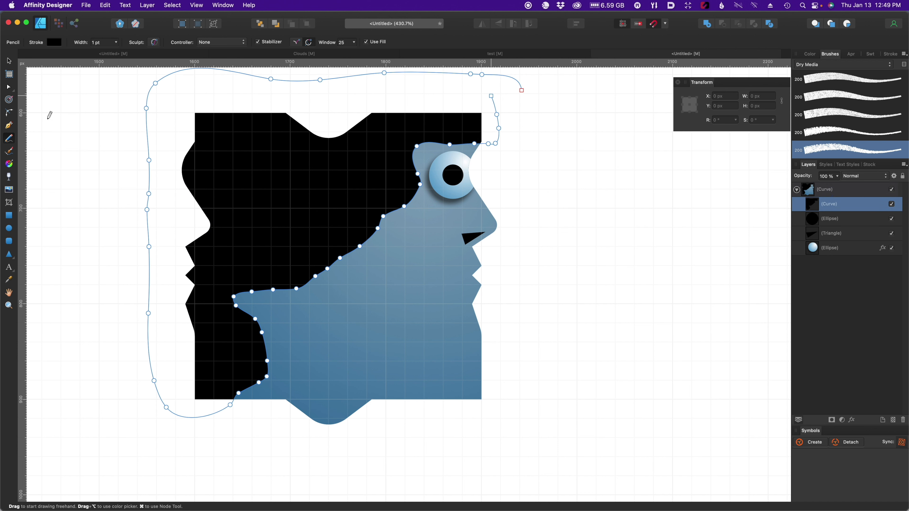
left_click(10, 87)
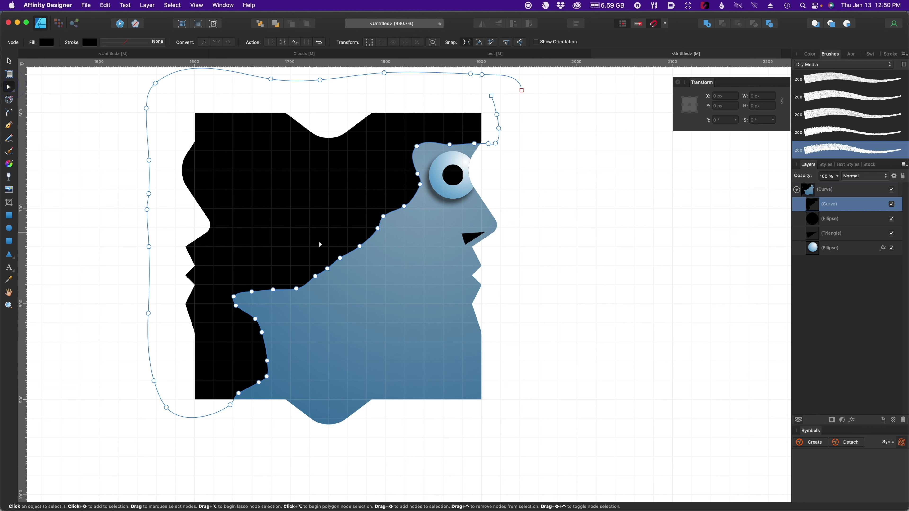
left_click_drag(340, 258, 296, 207)
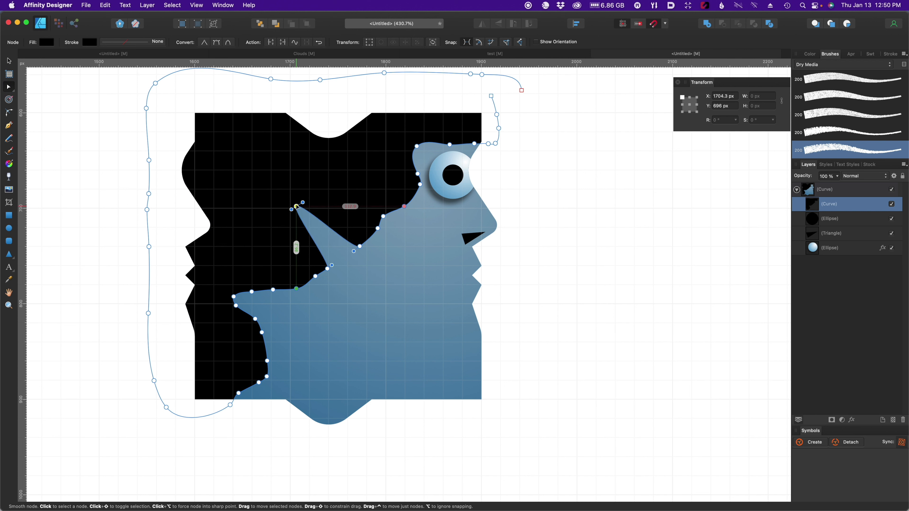
left_click(327, 269)
key("Delete")
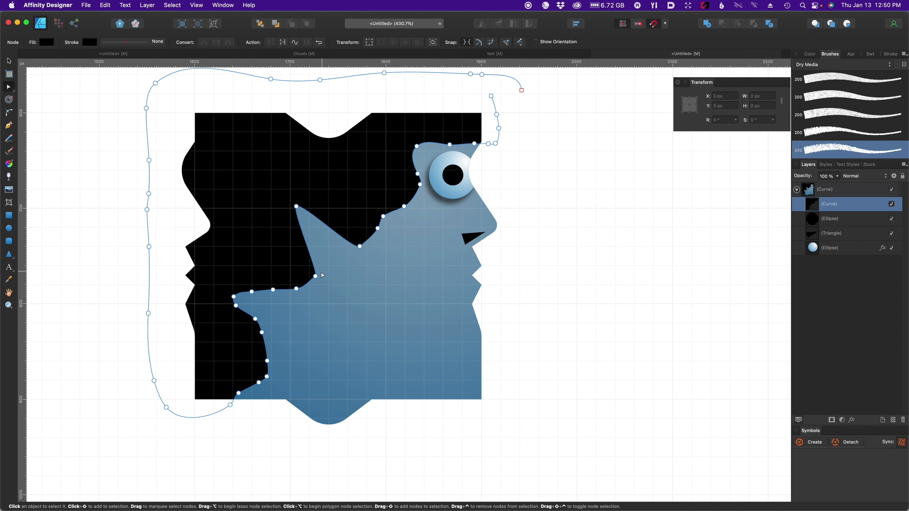
left_click(315, 276)
key("Delete")
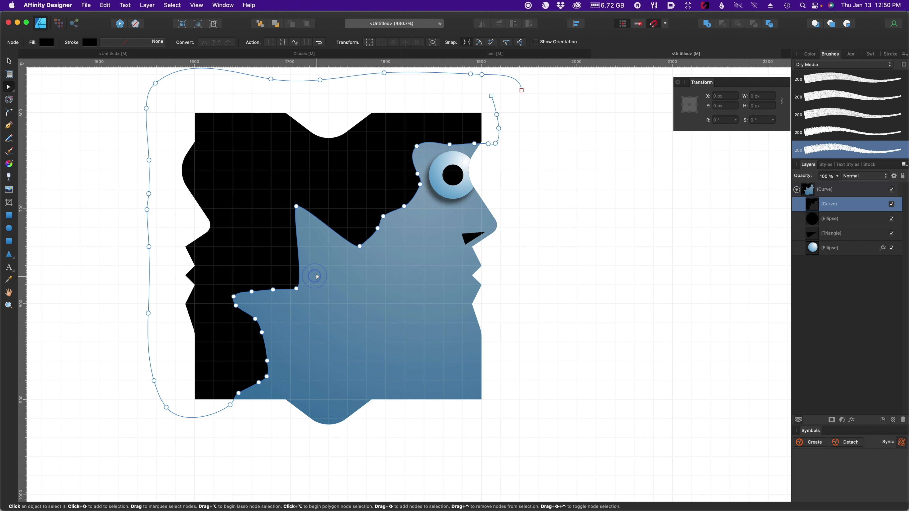
Shape a pointed ear by bowing out its back edge, moving the tip node to X 1690 px, Y 674.8 px, and adjusting the tip's handles.
left_click_drag(299, 252, 271, 238)
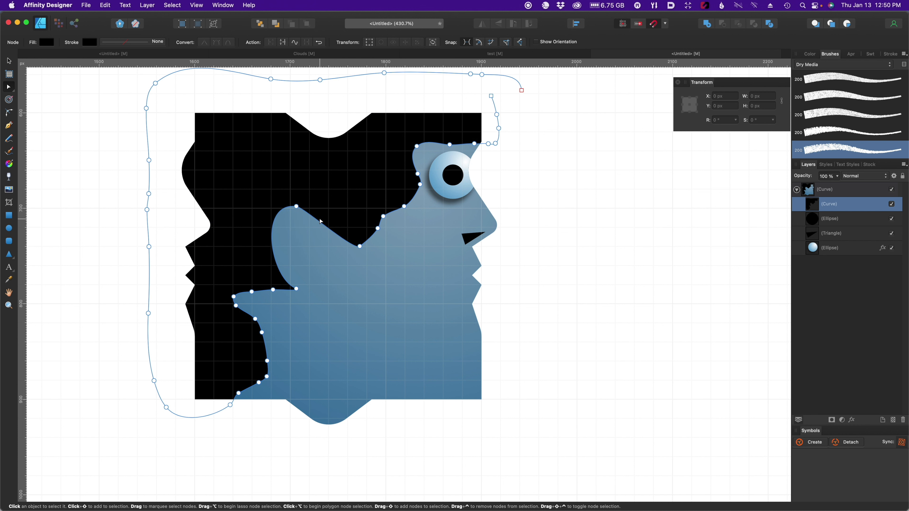
left_click_drag(320, 222, 281, 184)
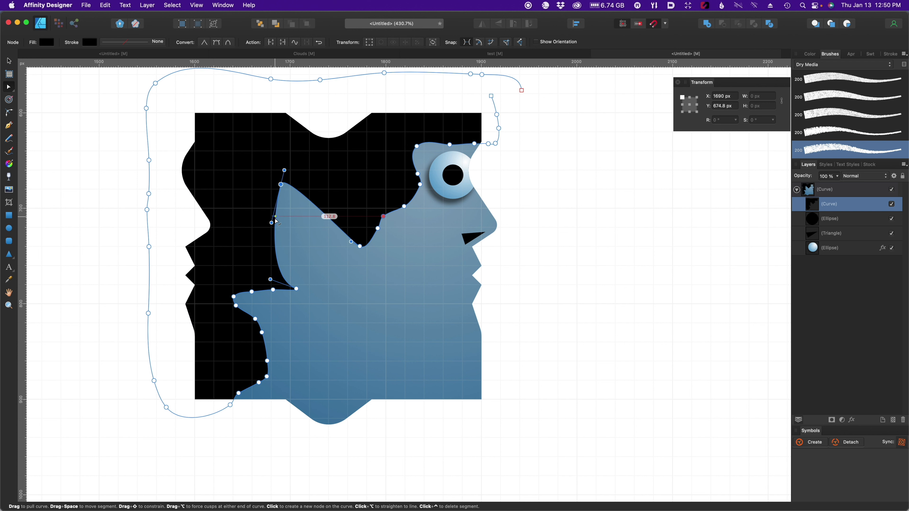
left_click_drag(275, 221, 267, 229)
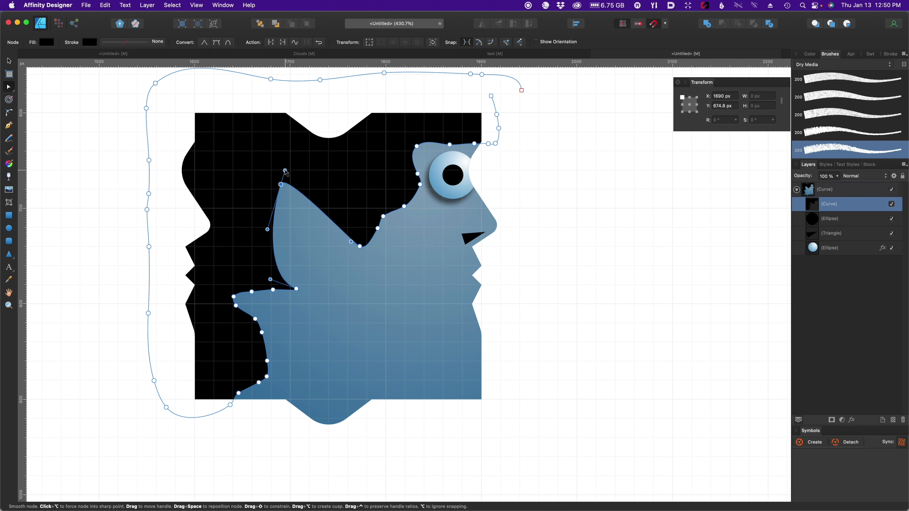
left_click_drag(284, 171, 329, 214)
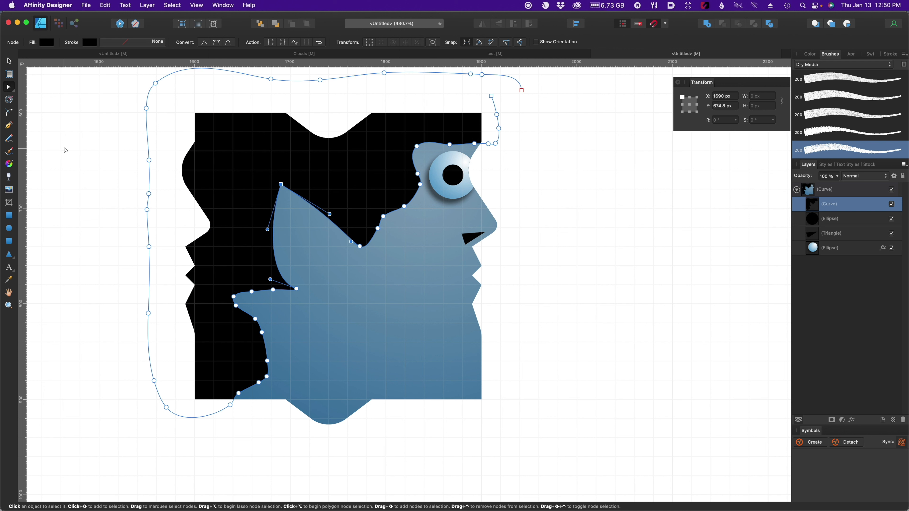
left_click(9, 125)
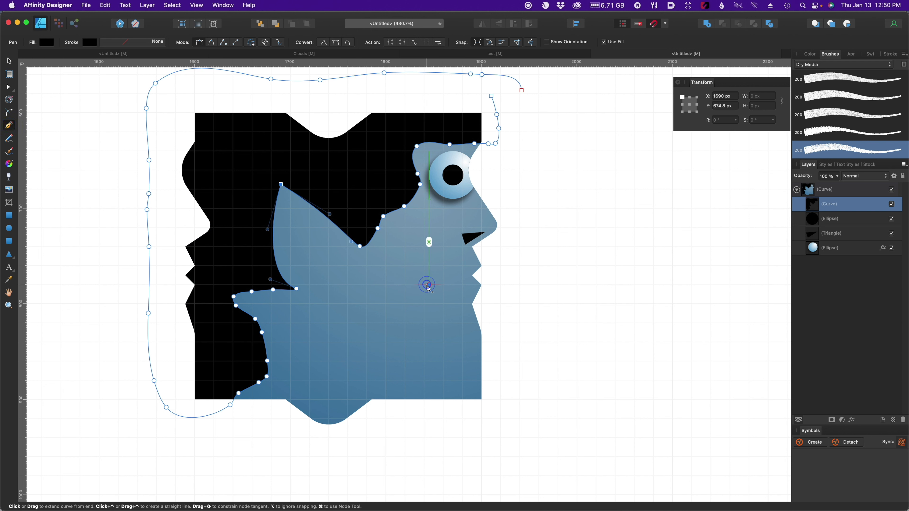
left_click_drag(429, 285, 447, 283)
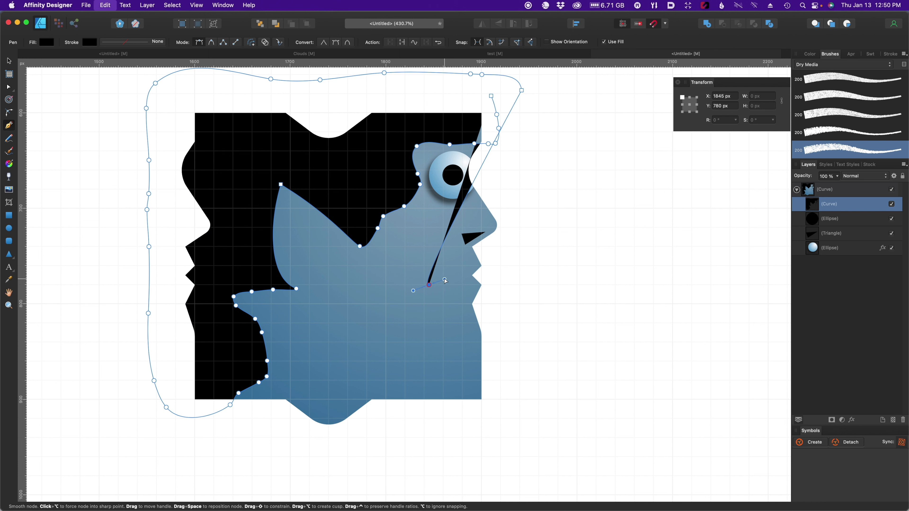
key("super+z")
key("Escape")
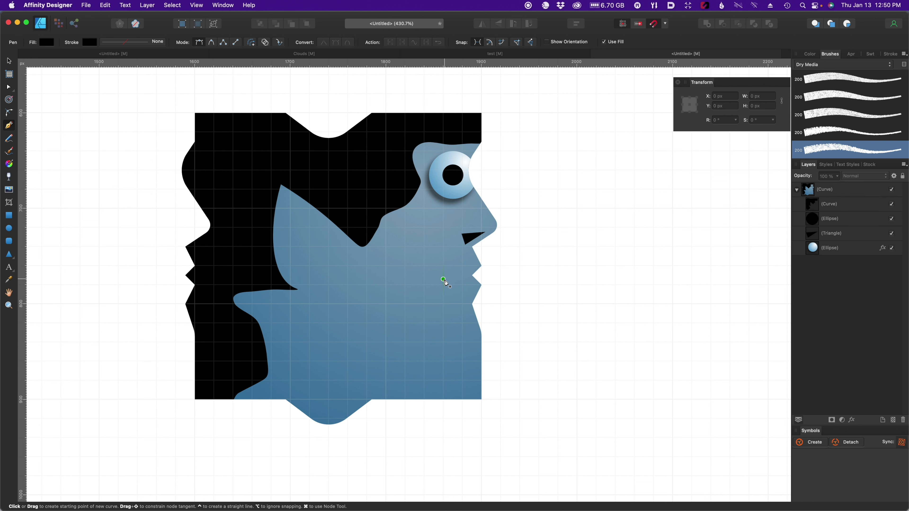
Draw a slightly curved mouth line with the Pen, ending beyond the lips at X 1910 px, Y 770 px, and give it a 6 pt stroke.
left_click_drag(395, 285, 488, 276)
left_click(491, 275)
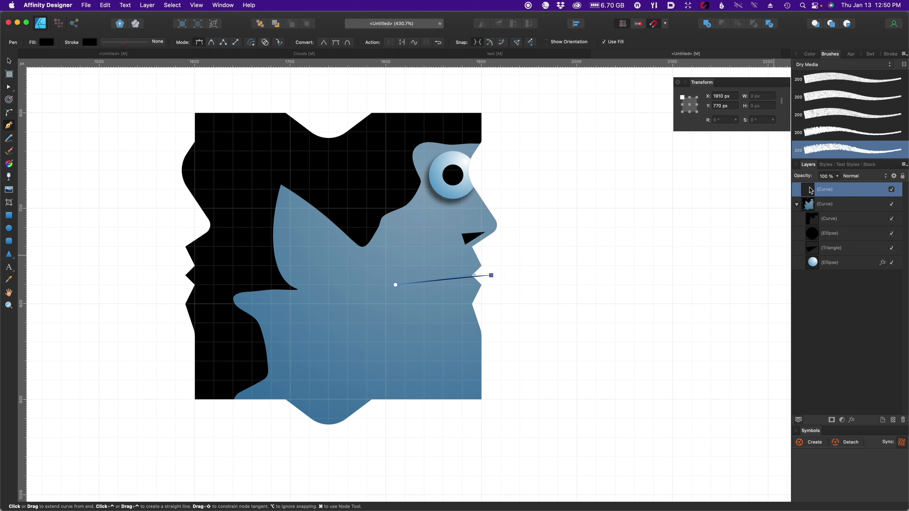
left_click(112, 42)
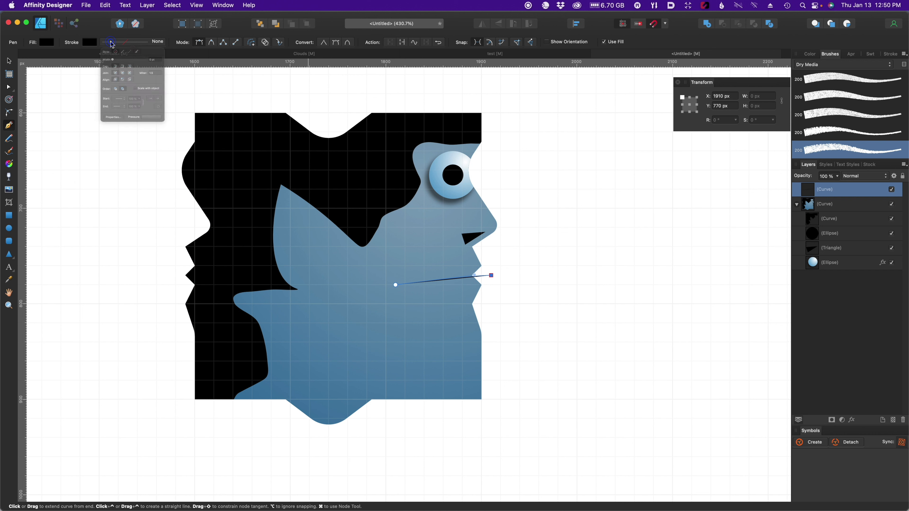
left_click_drag(99, 71, 118, 75)
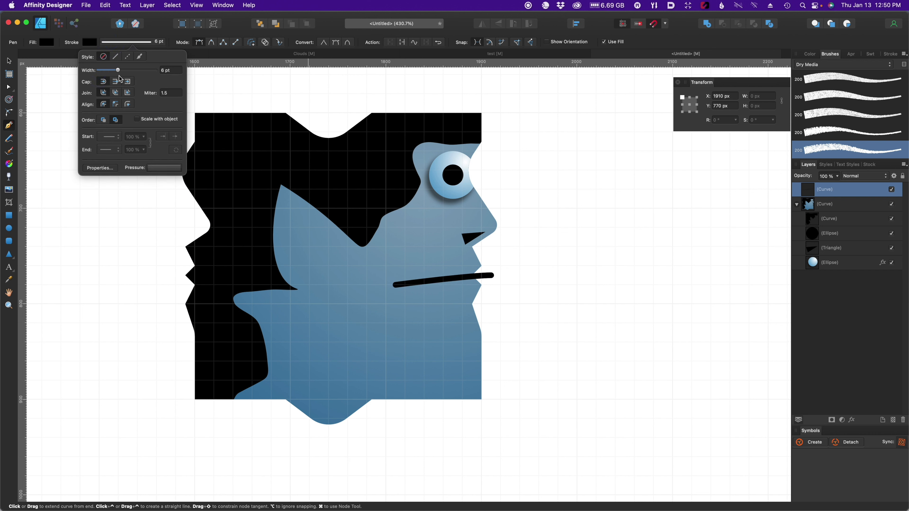
Taper the mouth line's stroke pressure to zero at its inner end, clip the line inside the face curve, and deselect it.
left_click(160, 168)
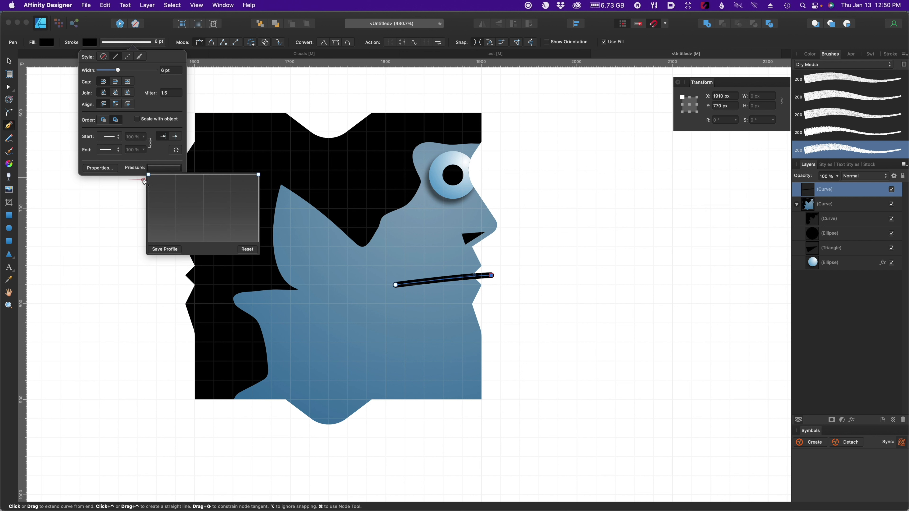
left_click_drag(147, 175, 150, 254)
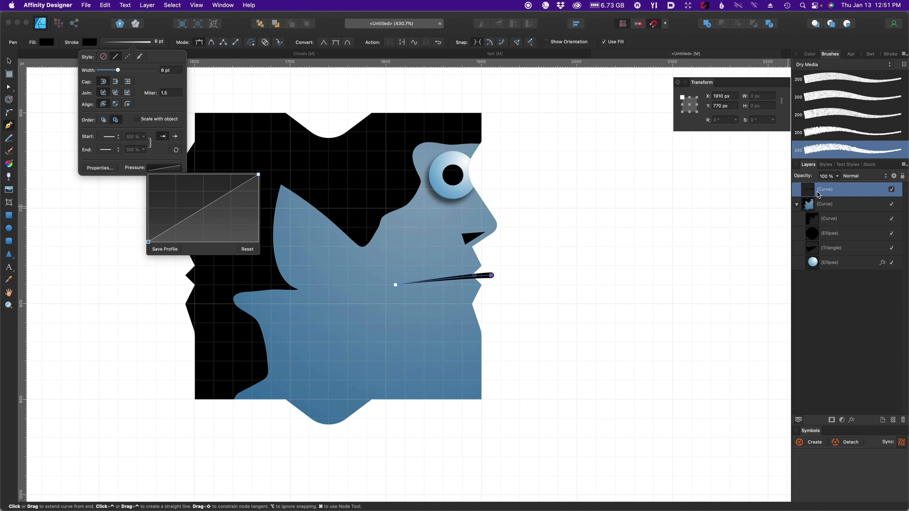
key("super+shift+z")
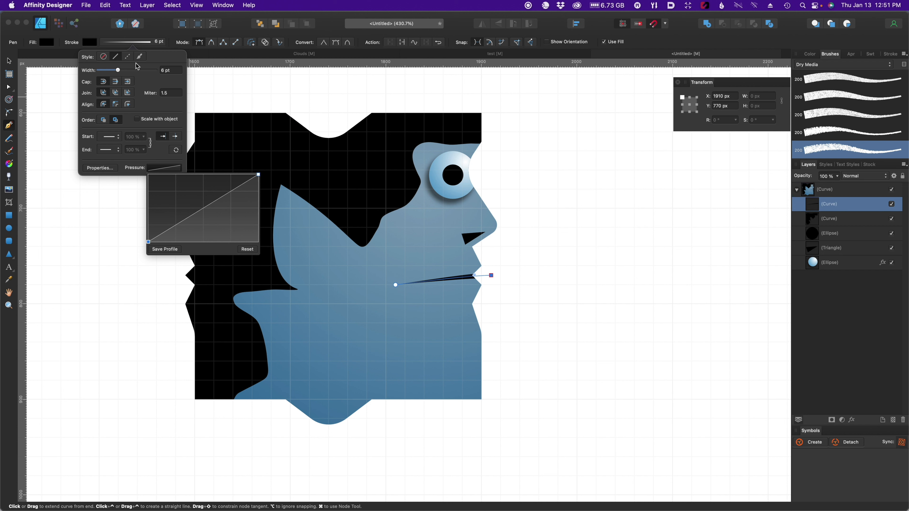
left_click(118, 58)
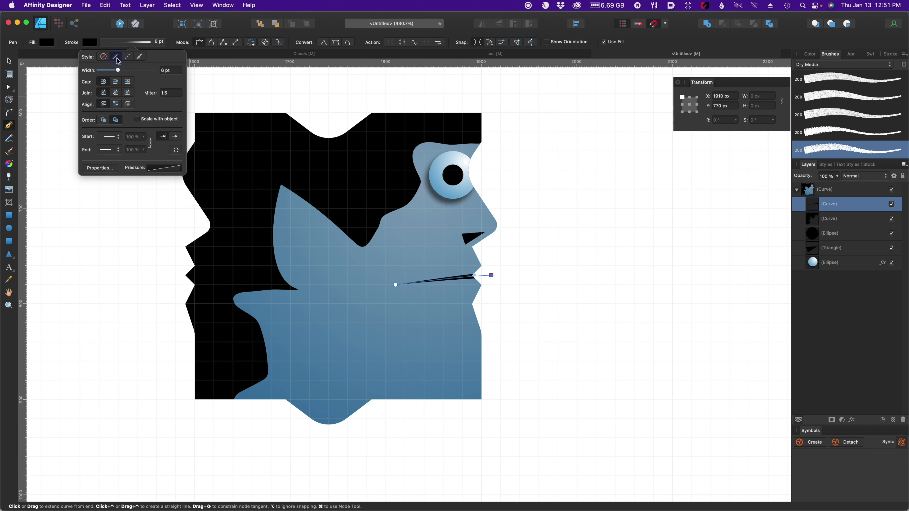
left_click(61, 115)
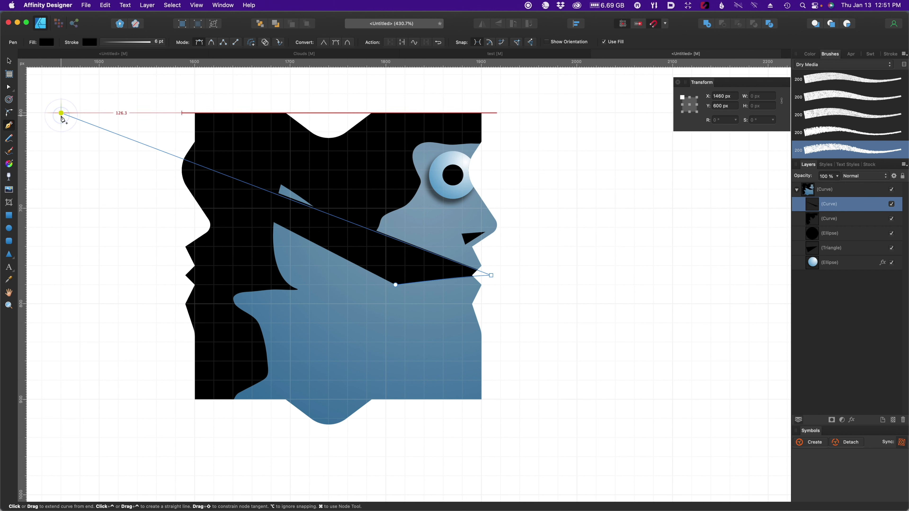
key("super+z")
key("Escape")
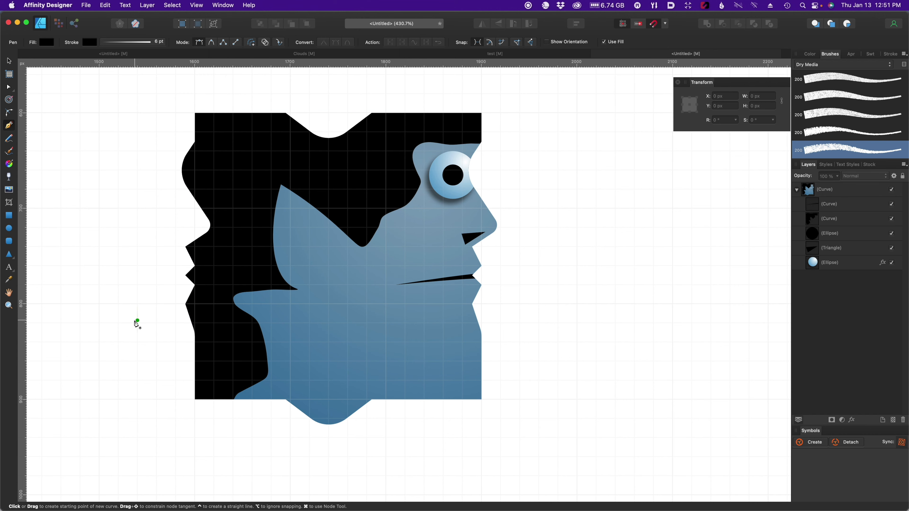
Delete the six nodes of the hair curve that form the bulge between the ear's base and the back of the neck.
key("super+0")
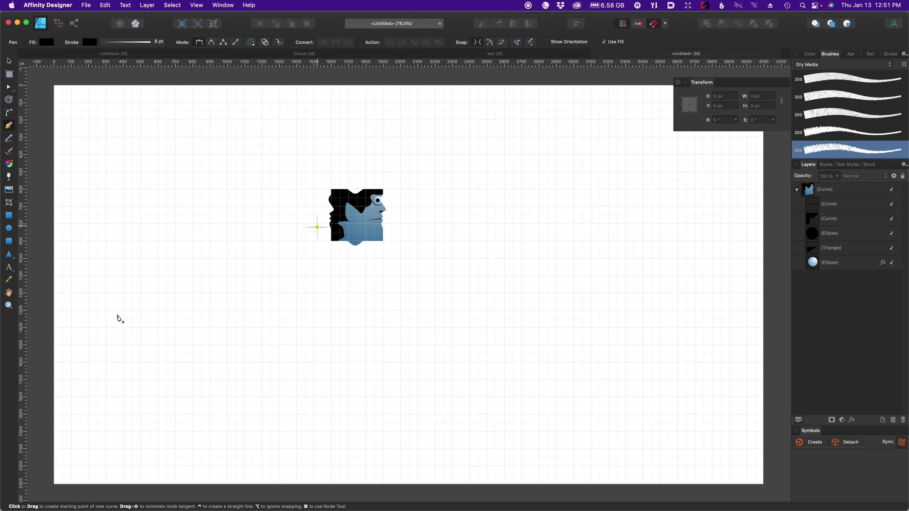
scroll(345, 234, "up", 3)
scroll(361, 170, "up", 3)
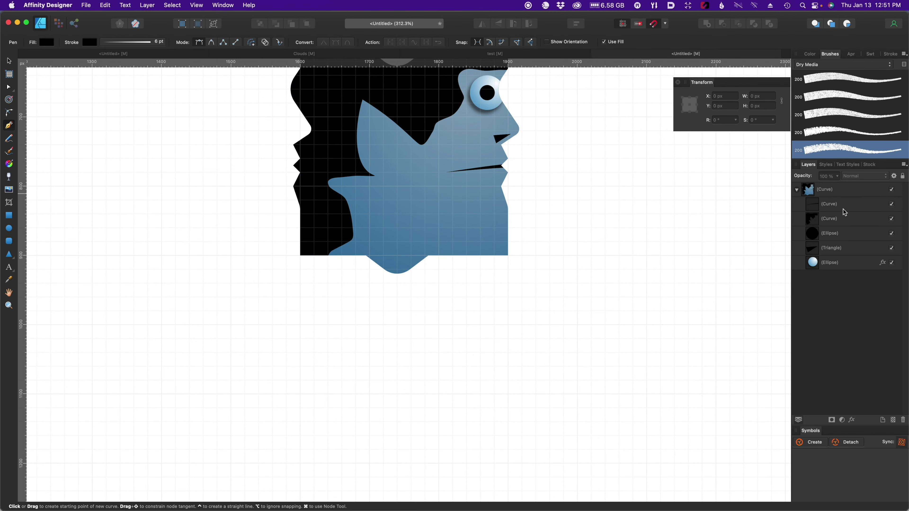
left_click(847, 247)
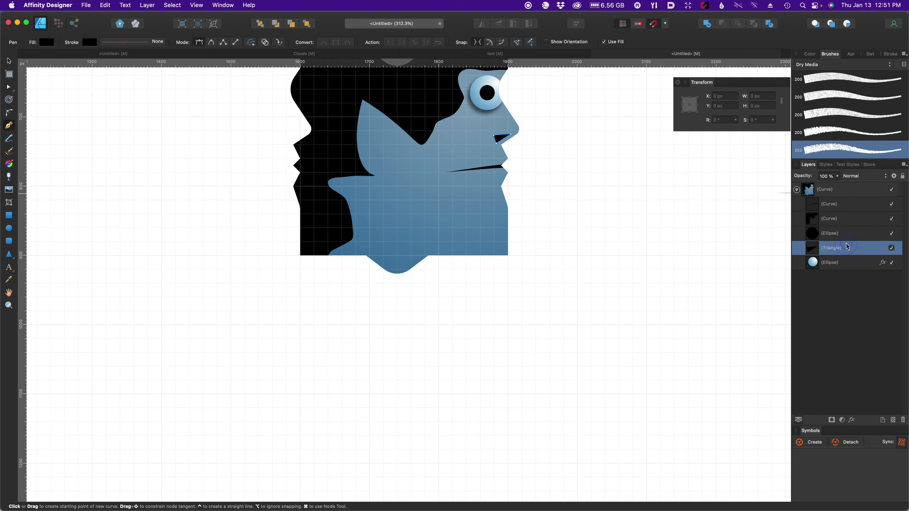
left_click(842, 221)
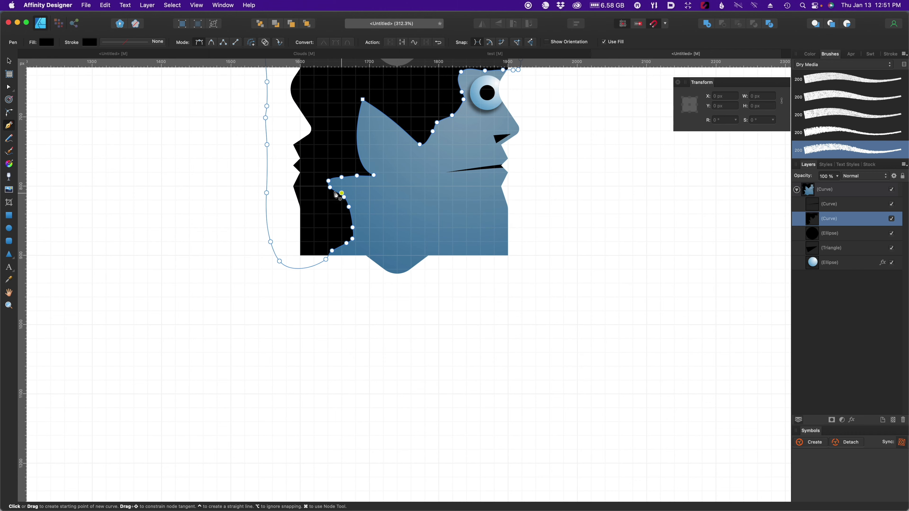
left_click(9, 87)
scroll(461, 189, "up", 4)
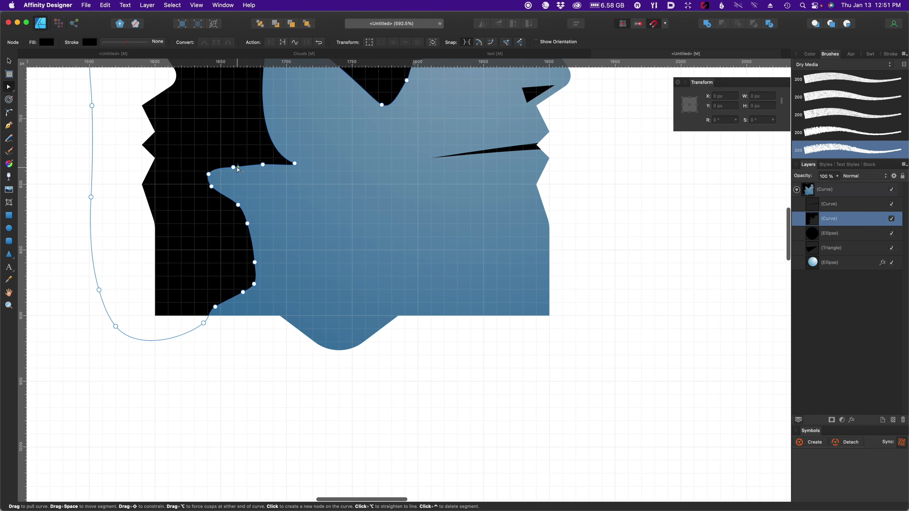
left_click(234, 167)
key("BackSpace")
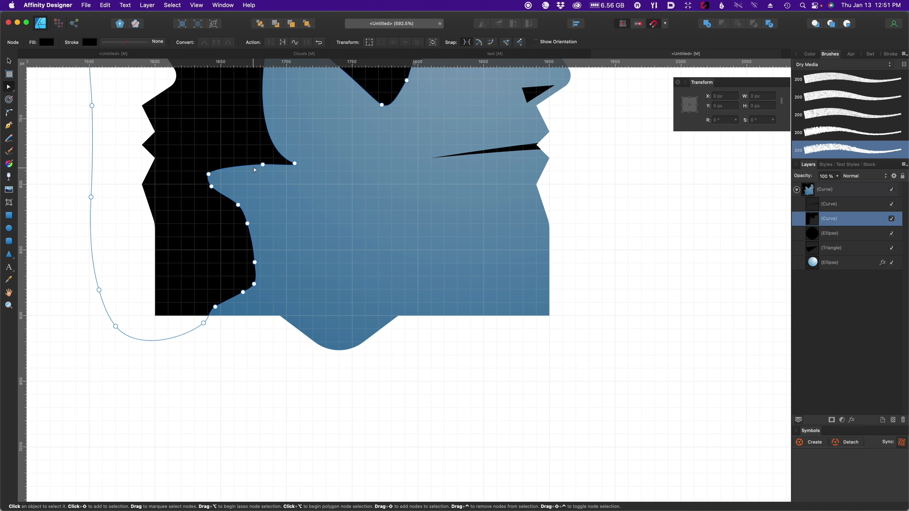
left_click(263, 164)
key("BackSpace")
left_click(208, 175)
key("BackSpace")
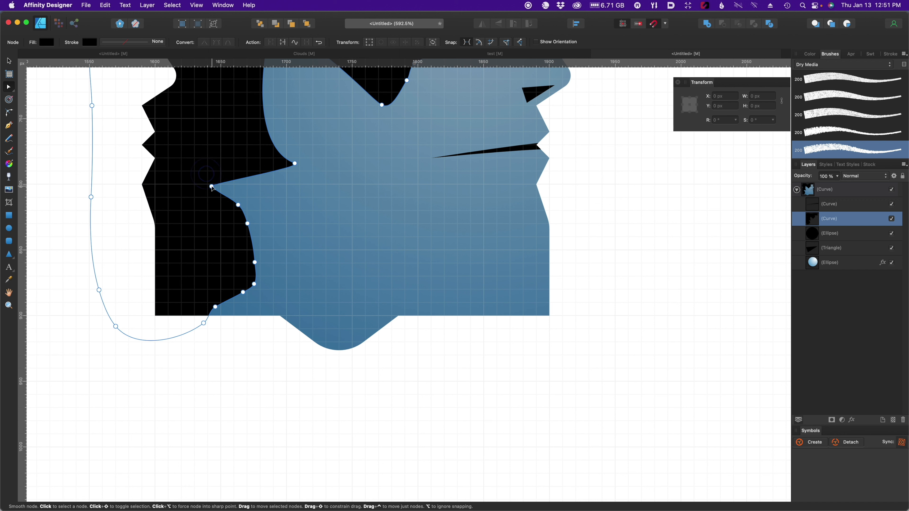
left_click(211, 187)
key("BackSpace")
left_click(238, 205)
key("BackSpace")
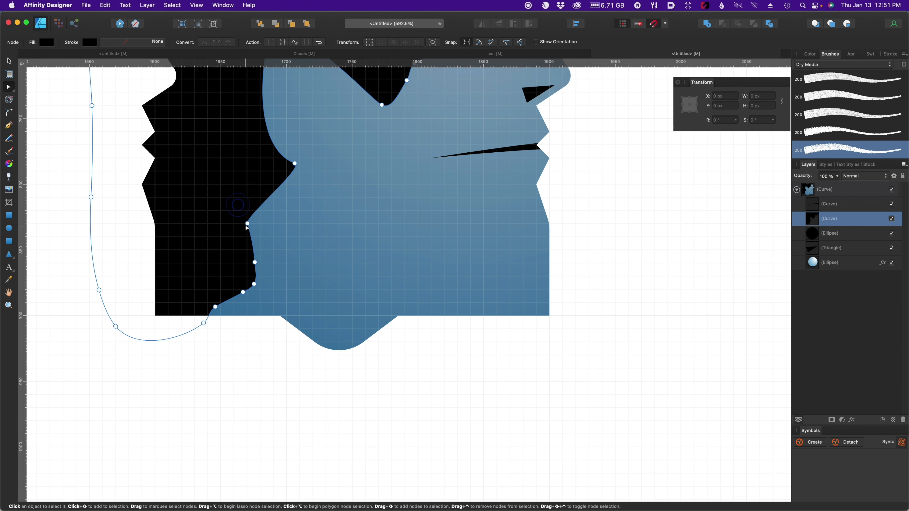
left_click(247, 223)
key("BackSpace")
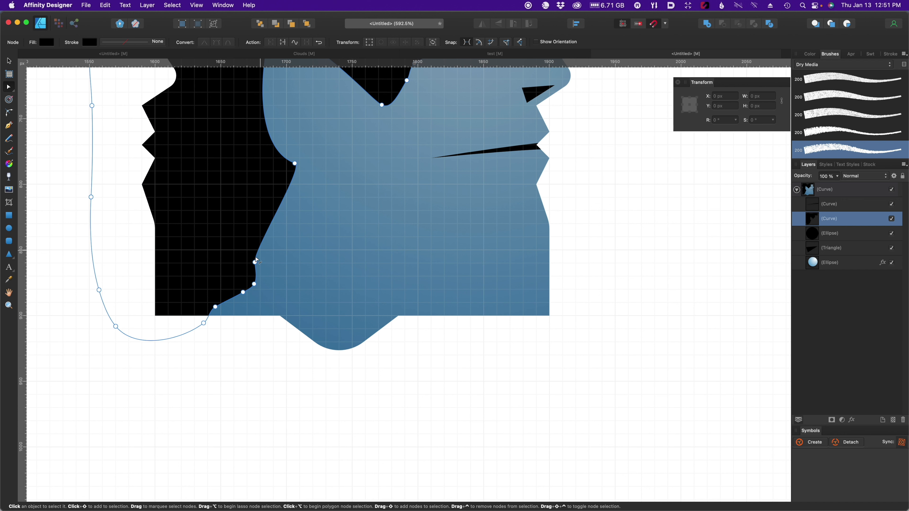
Bow the hair edge between the ear's base and the neck toward the face, and deselect the curve.
left_click_drag(271, 225, 283, 232)
scroll(315, 229, "down", 6)
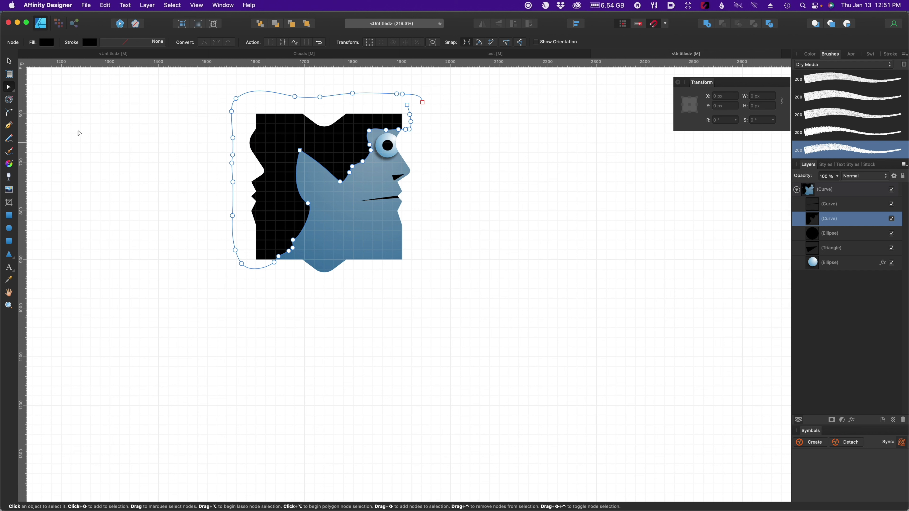
left_click(11, 61)
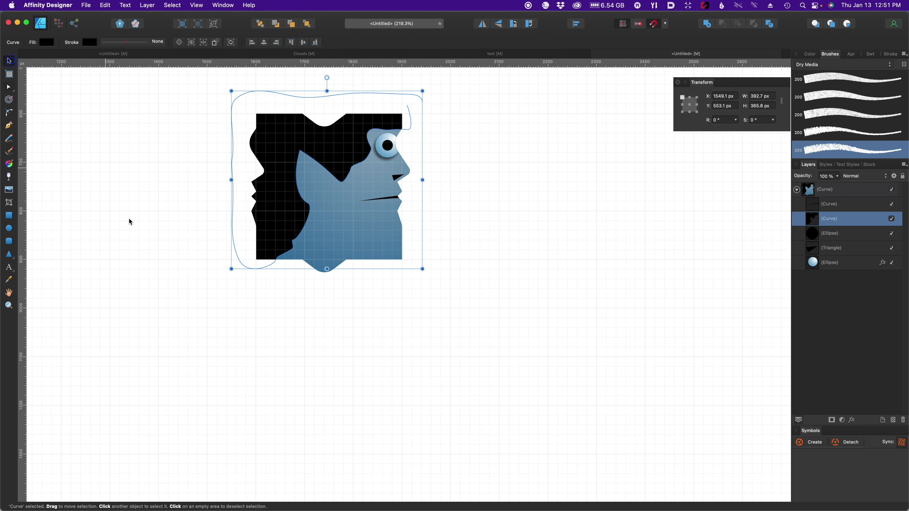
left_click(134, 250)
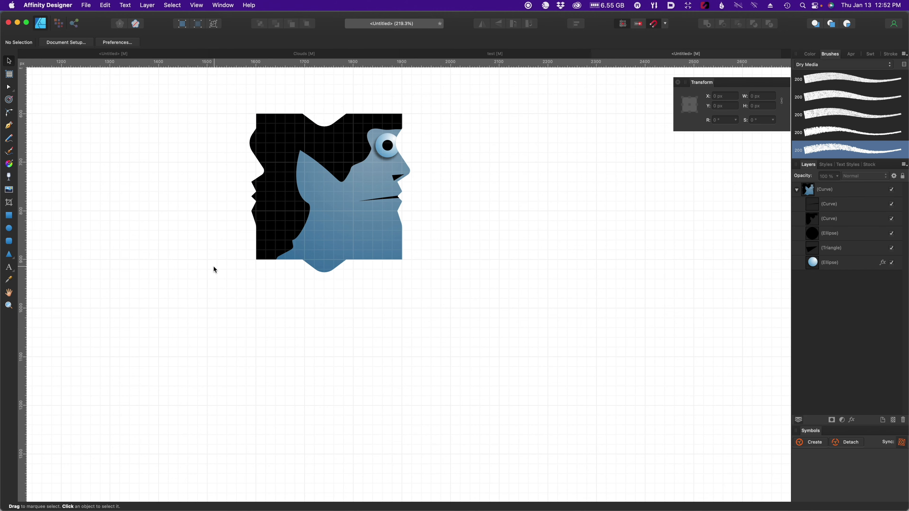
Collapse the face curve's layer group and create a symbol from the complete face tile.
scroll(214, 270, "down", 5)
scroll(213, 270, "down", 1)
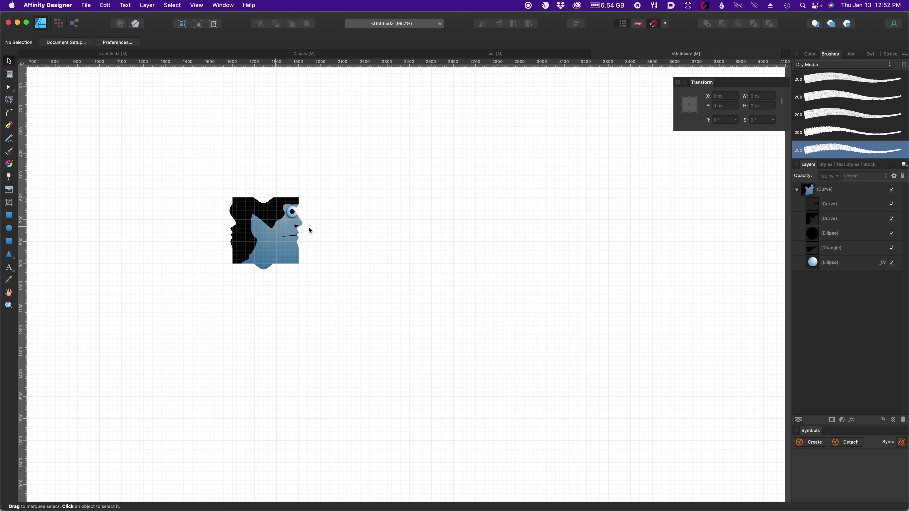
left_click(798, 191)
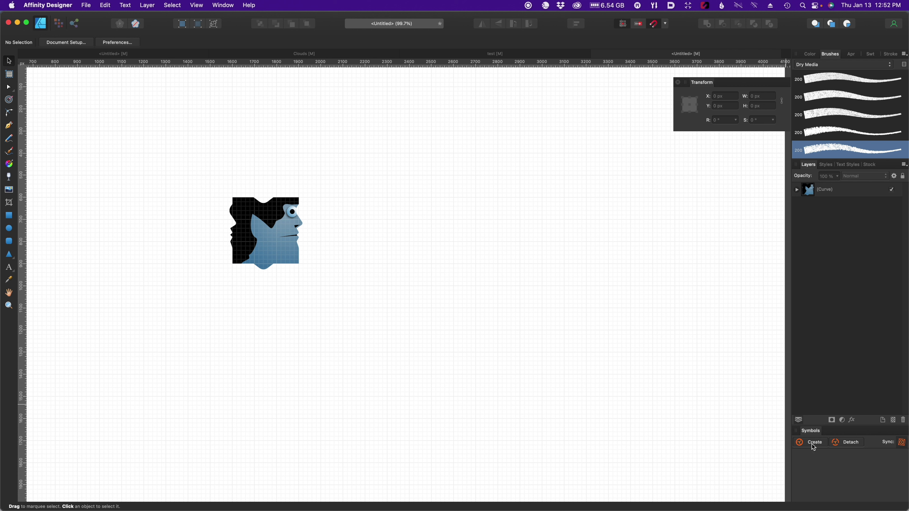
left_click(835, 193)
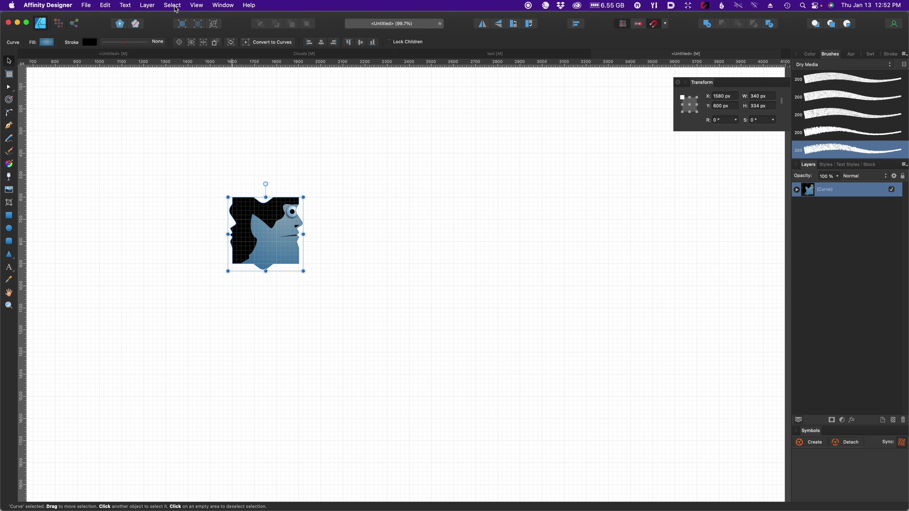
left_click(194, 7)
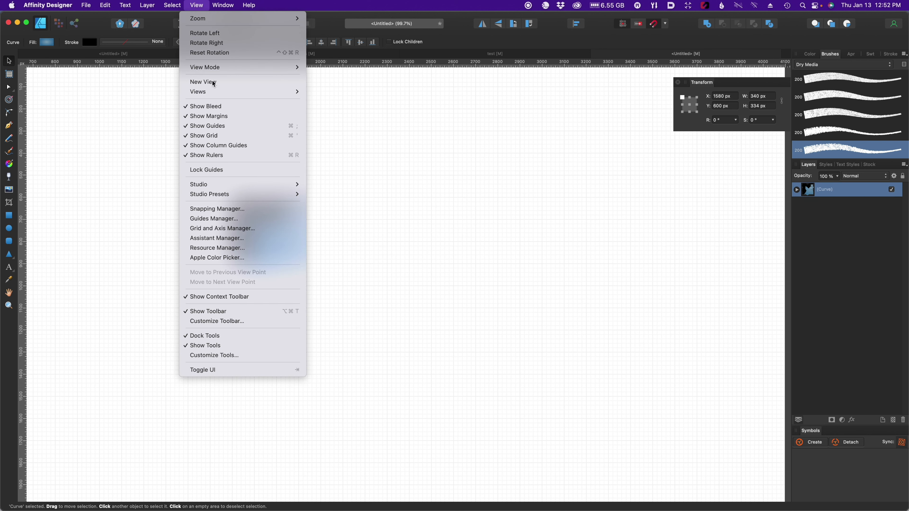
mouse_move(232, 187)
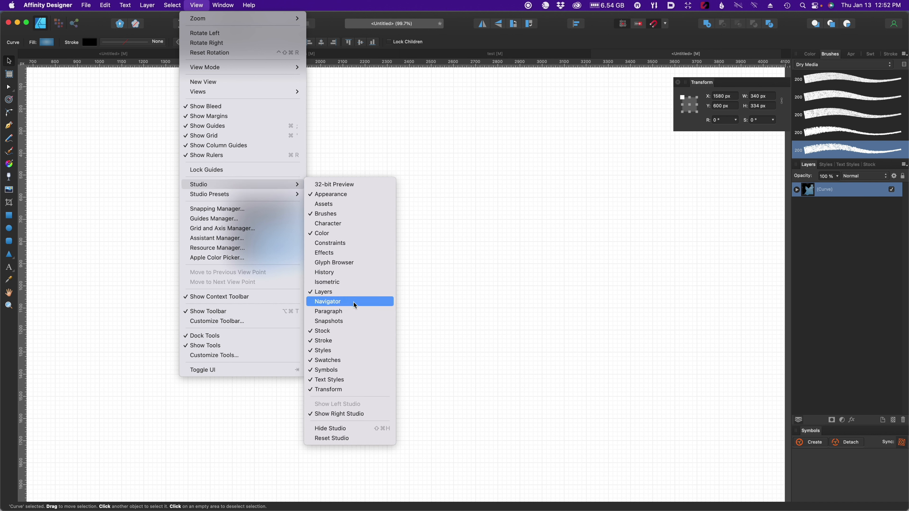
left_click(369, 374)
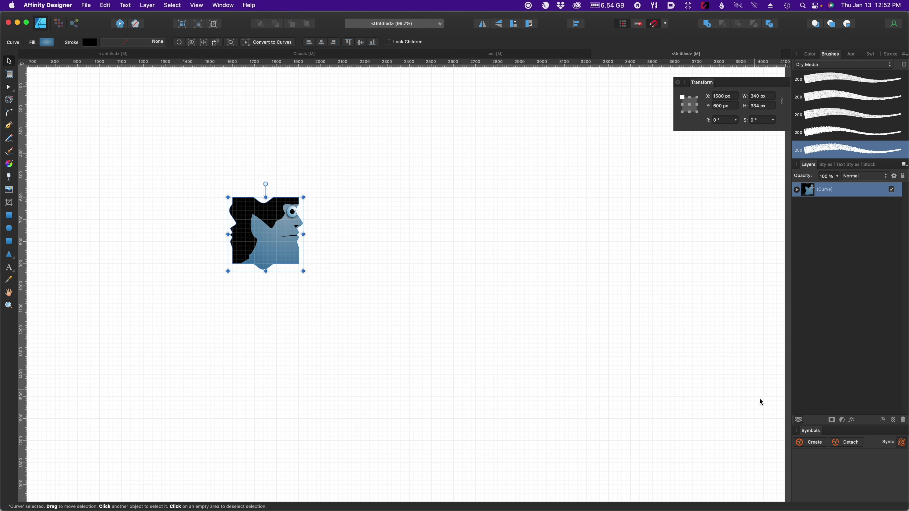
left_click(817, 444)
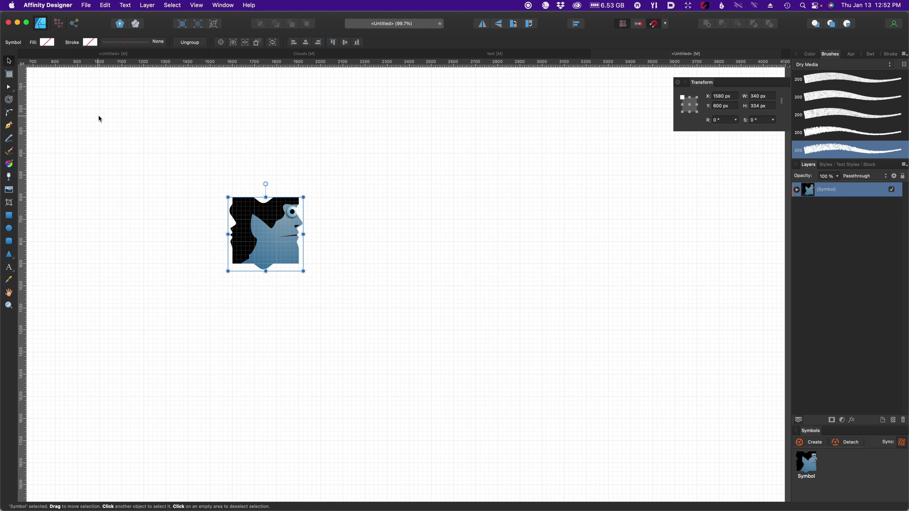
Move the face symbol to the page's top-left corner at X 0 px, Y 0 px.
key("super+minus")
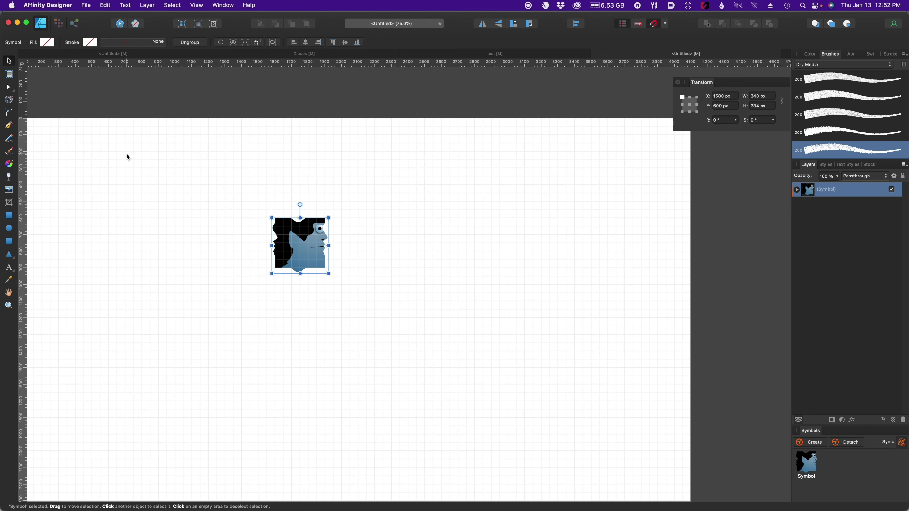
key("super+0")
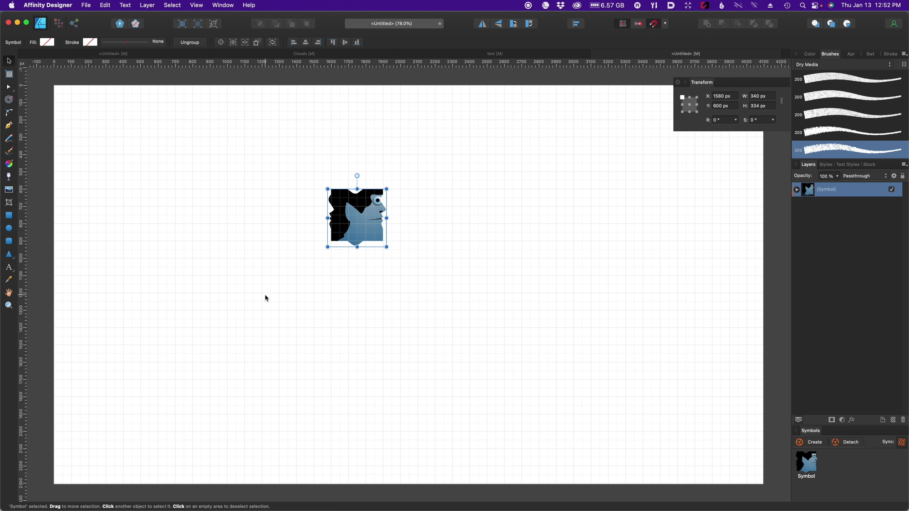
double_click(724, 100)
type("0")
double_click(717, 106)
type("0")
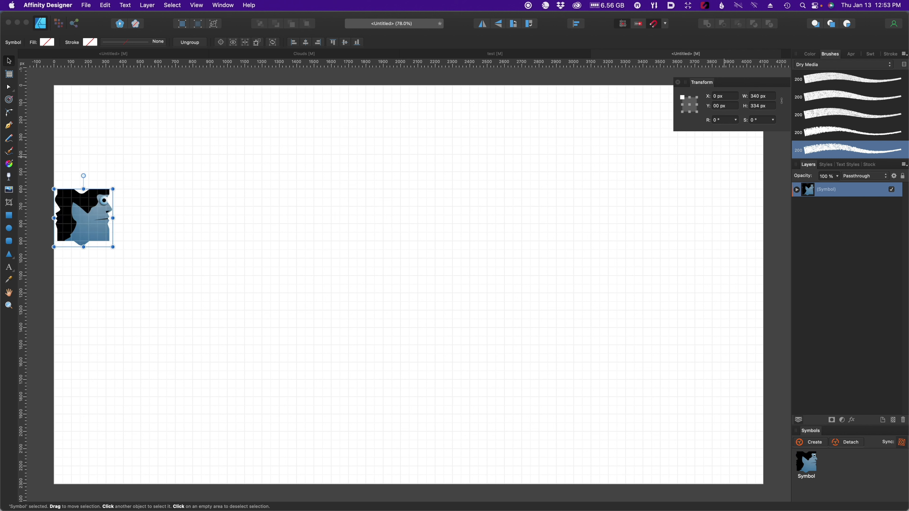
key("Return")
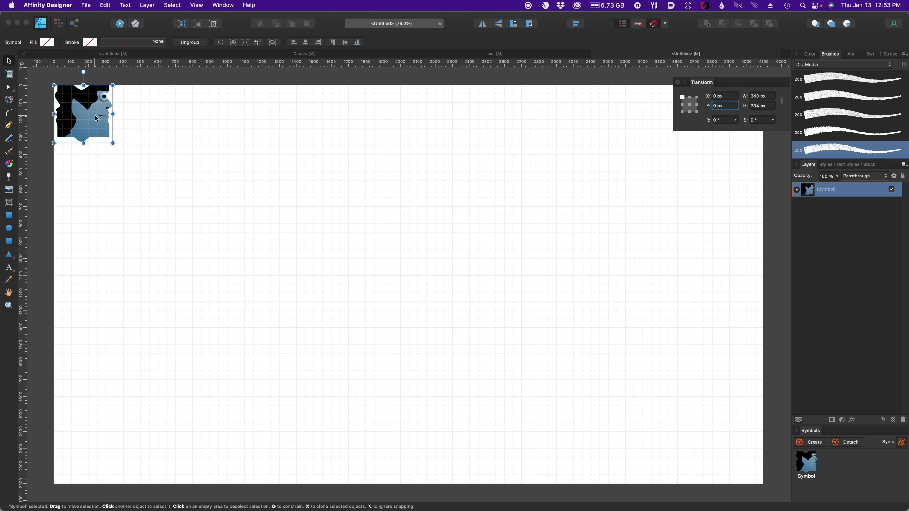
Duplicate the face symbol, place the copy at X 300 px so the edges interlock, and deselect it.
key("super+j")
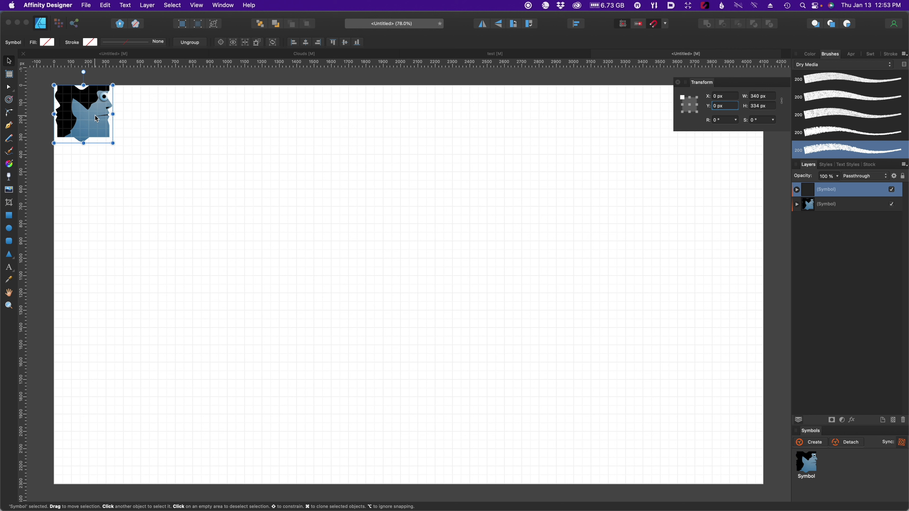
left_click(723, 96)
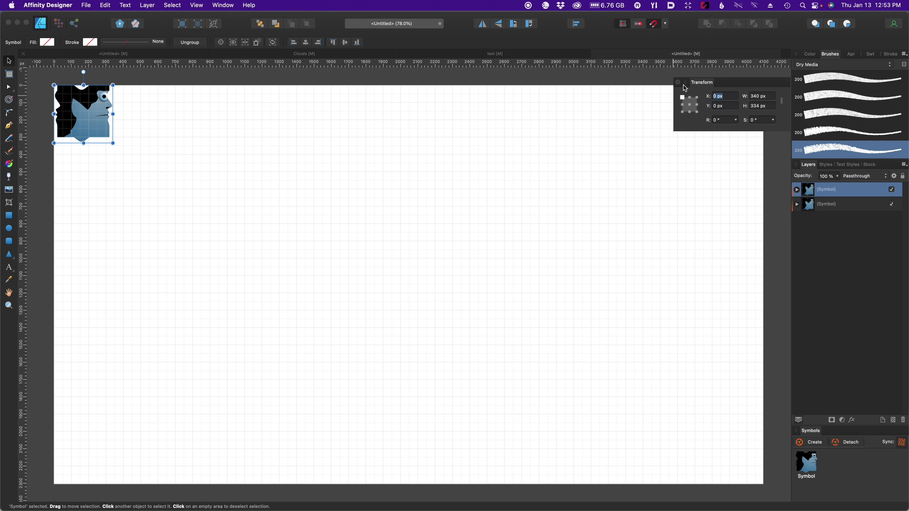
type("300")
key("Return")
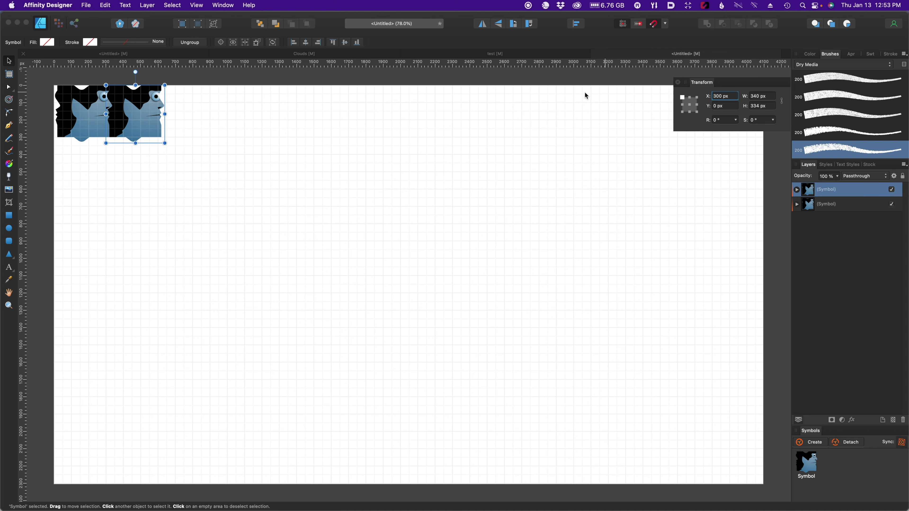
scroll(150, 154, "up", 5)
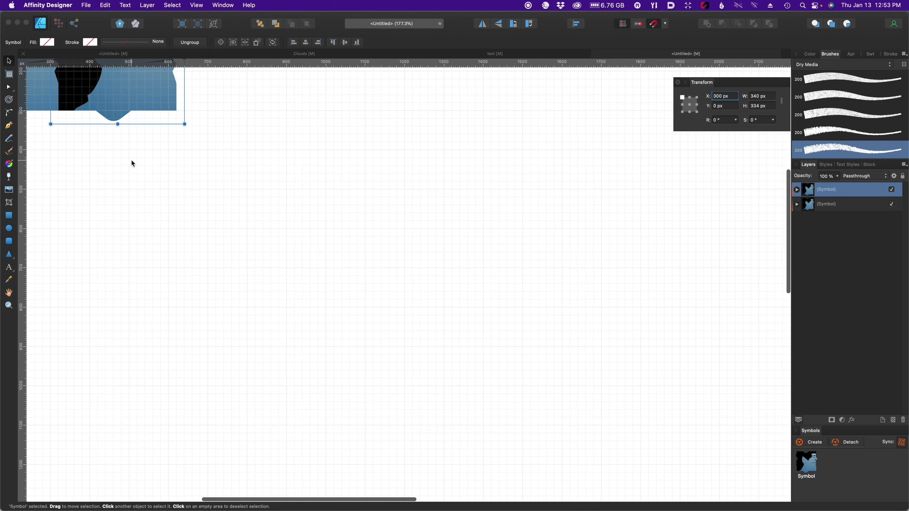
left_click_drag(133, 160, 291, 343)
key("space")
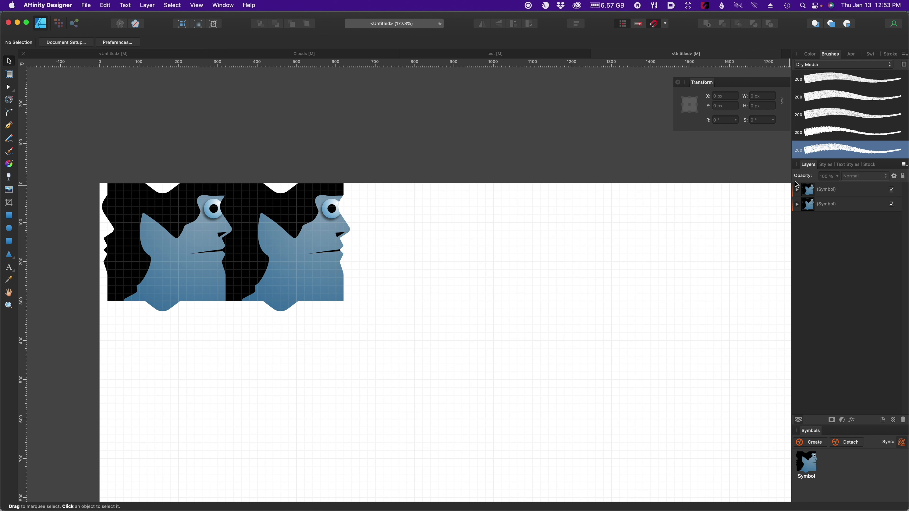
Duplicate the second face tile and offset the copy's X position by +300 px.
left_click(840, 190)
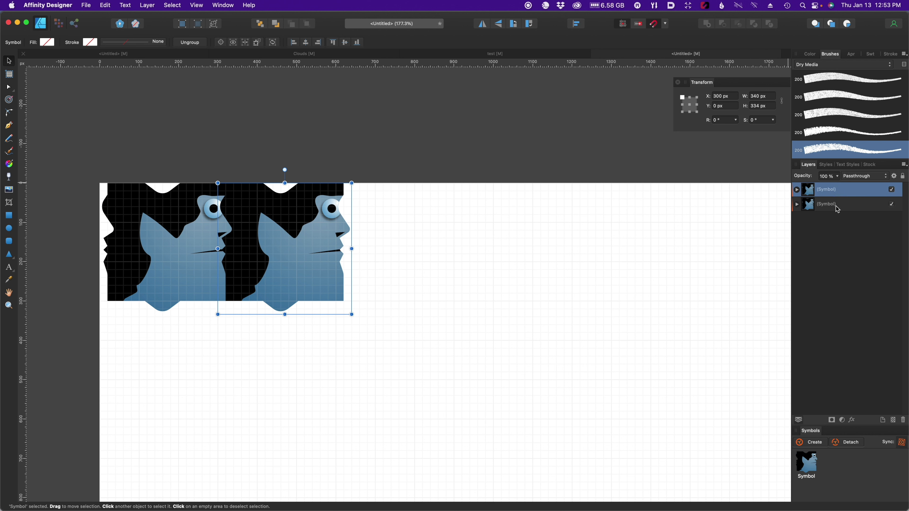
key("super+j")
left_click(733, 96)
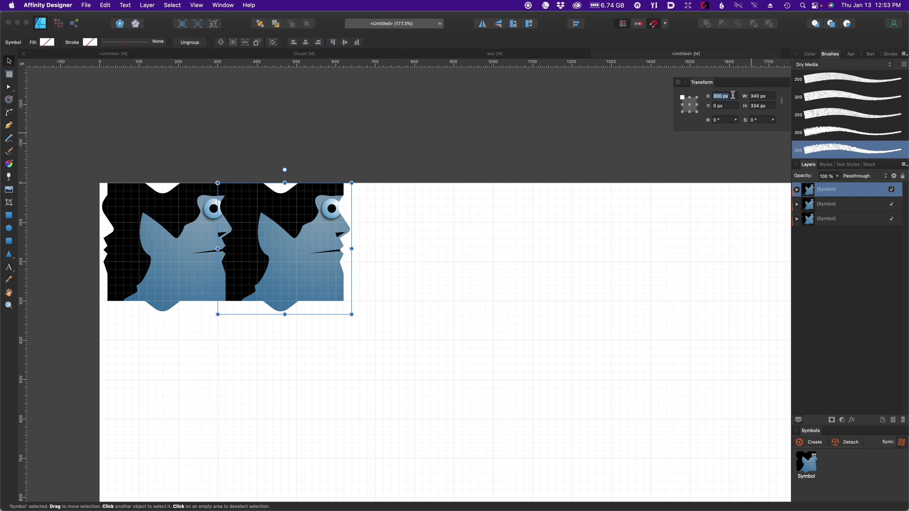
key("Right")
type("+300")
key("Return")
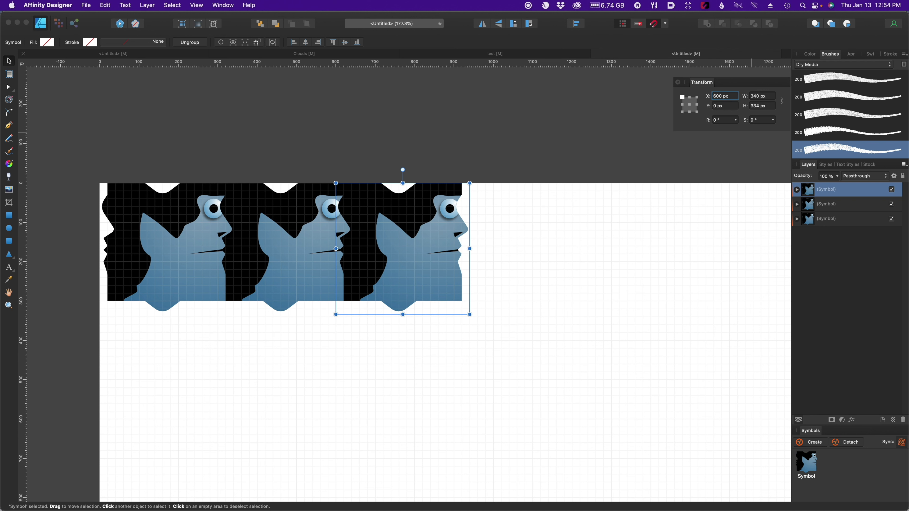
Repeat the offset duplication eleven times to extend the row of faces past the page's right edge.
key("super+j")
key("super+j")
key("super+j")
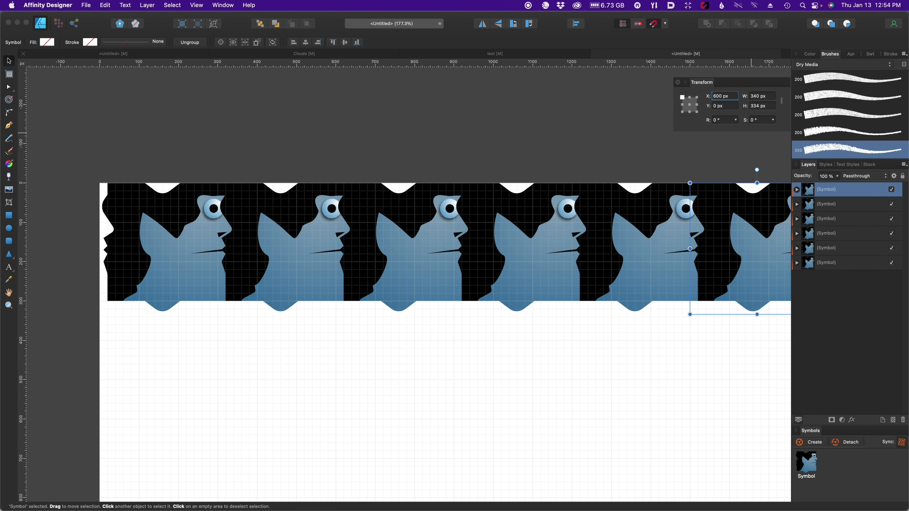
key("super+0")
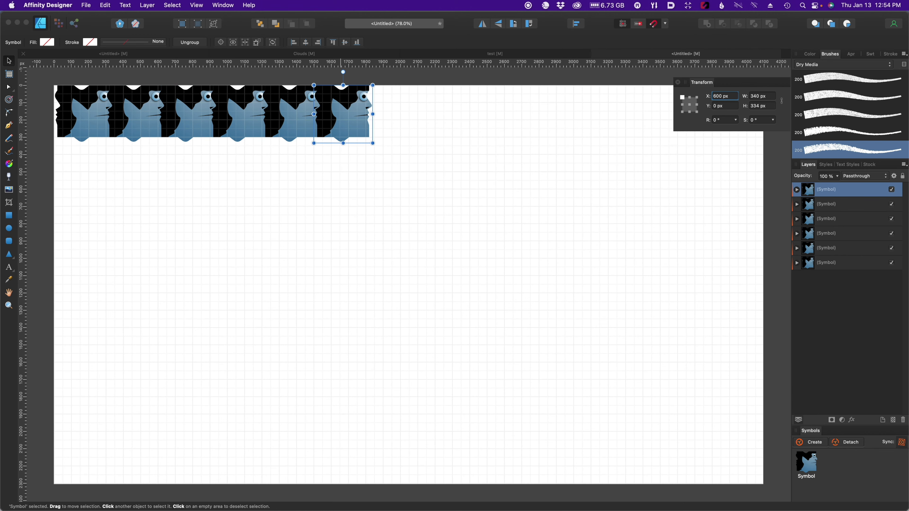
key("super+j")
key("super+j")
key("super+j")
key("super+j")
key("super+j")
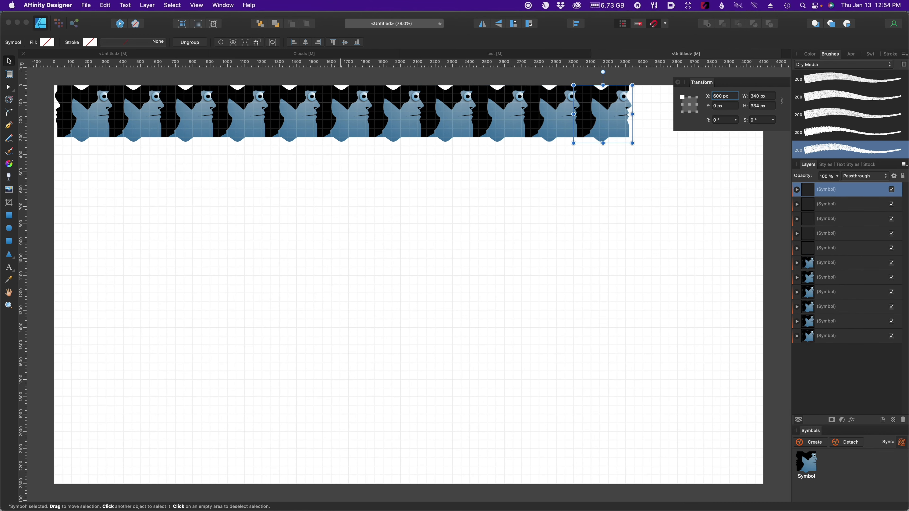
key("super+j")
key("super+j")
key("super+j")
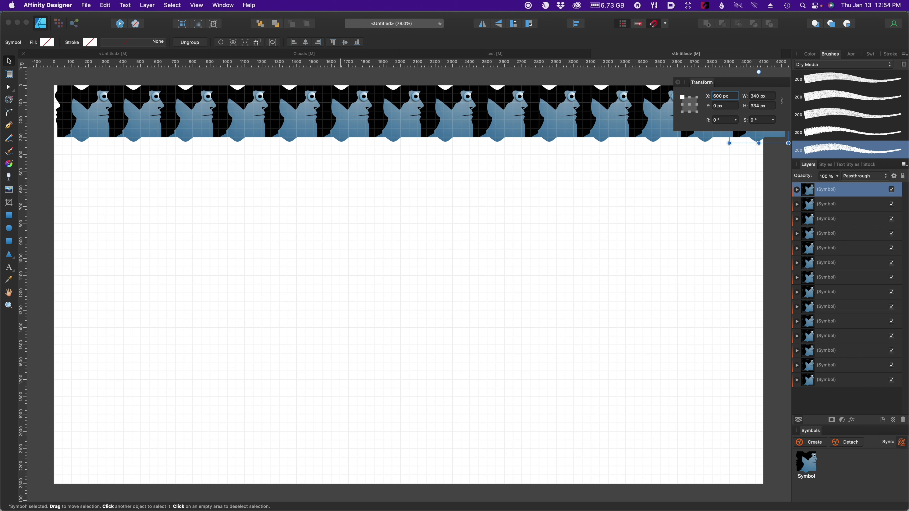
Move the Transform panel clear of the artwork, and group all fourteen face symbols under the name Row.
left_click_drag(751, 86, 728, 186)
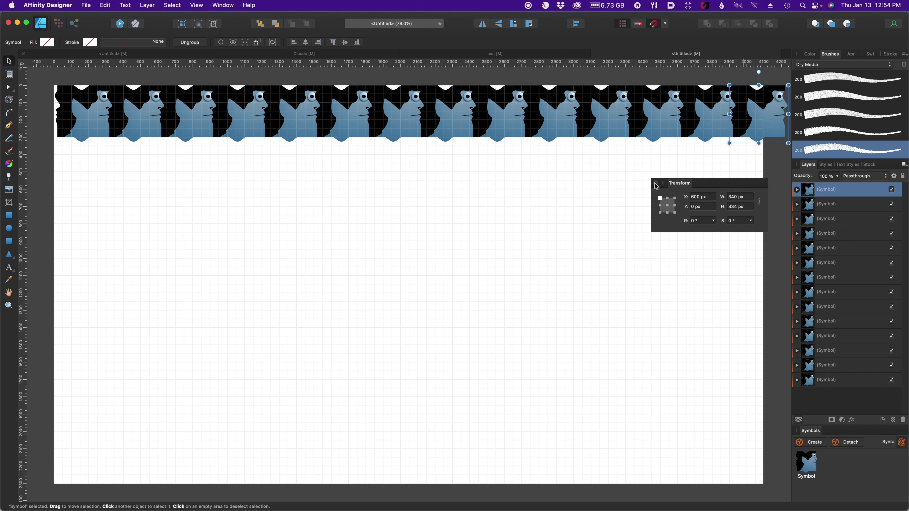
left_click_drag(704, 183, 53, 22)
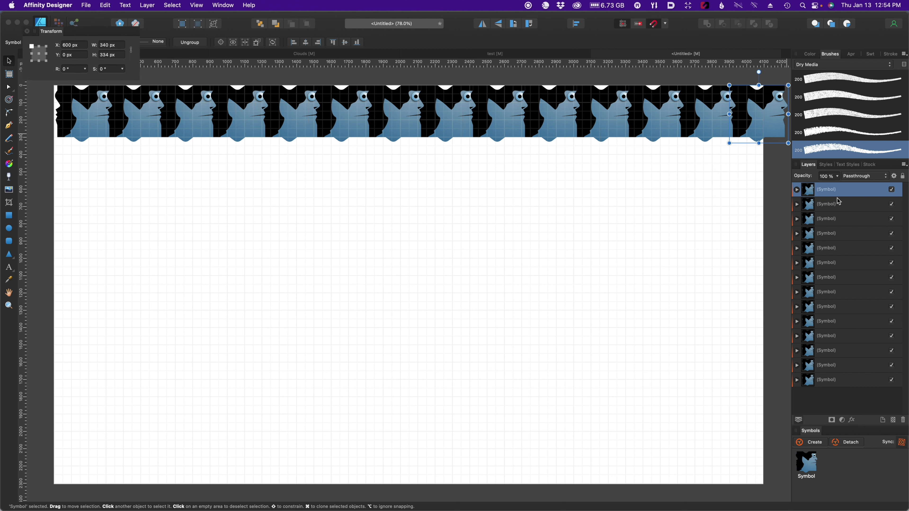
left_click(841, 380, "shift")
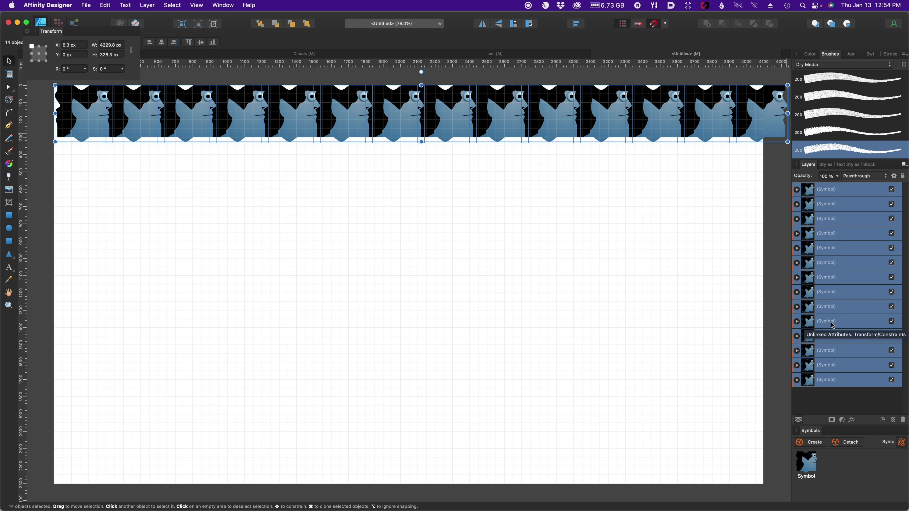
key("super+g")
double_click(829, 190)
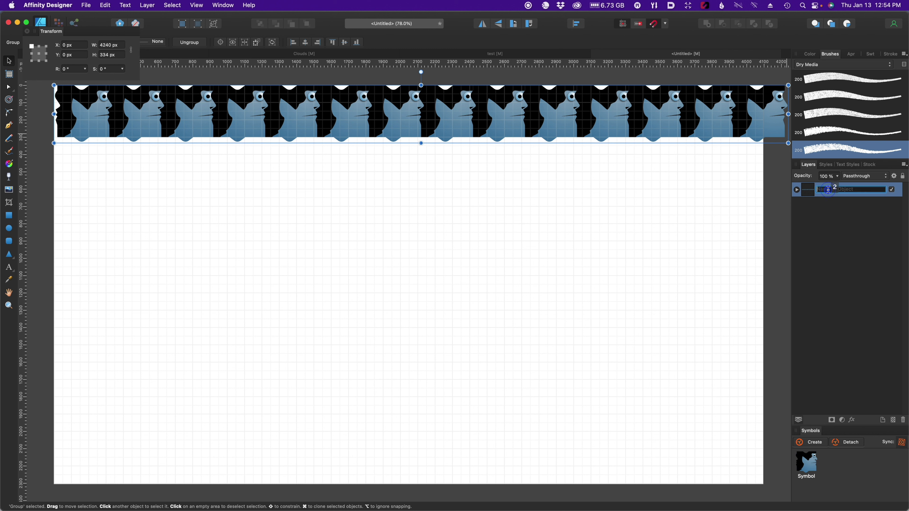
type("Row")
key("Return")
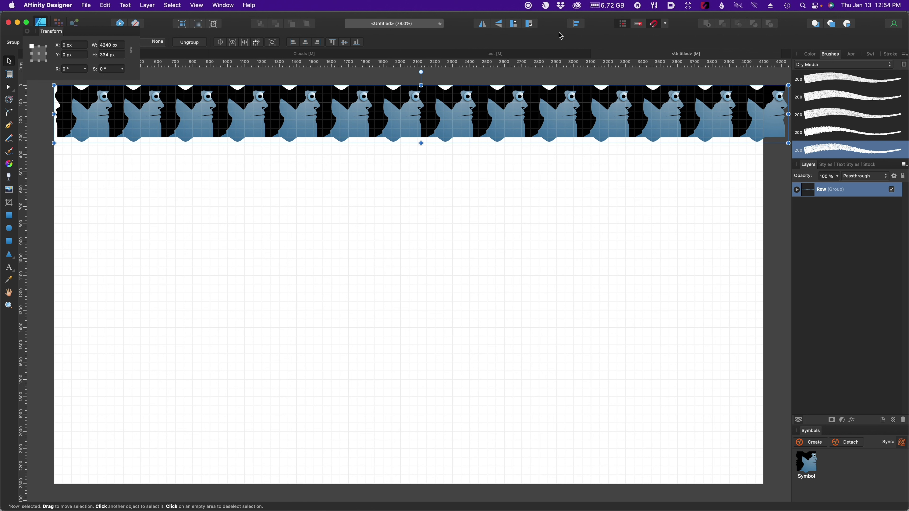
Align the Row group to the horizontal centre of the spread and apply the alignment.
left_click(577, 23)
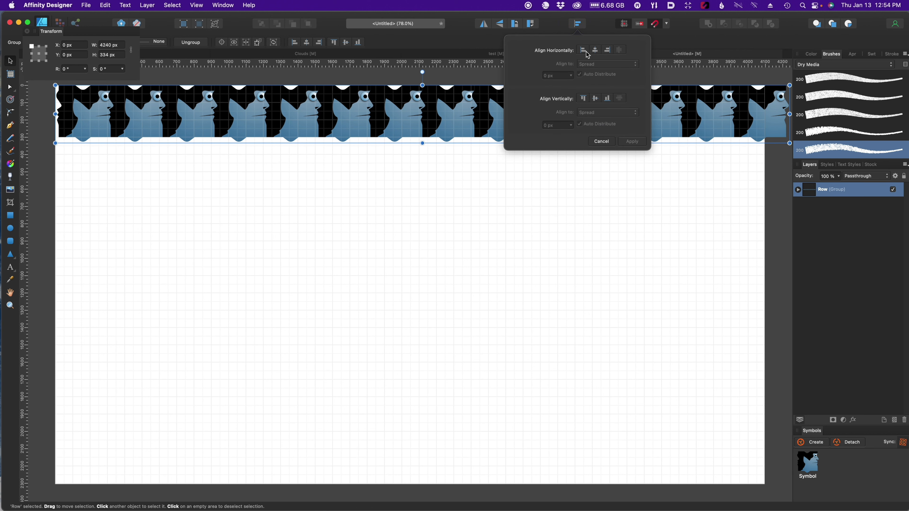
left_click(596, 50)
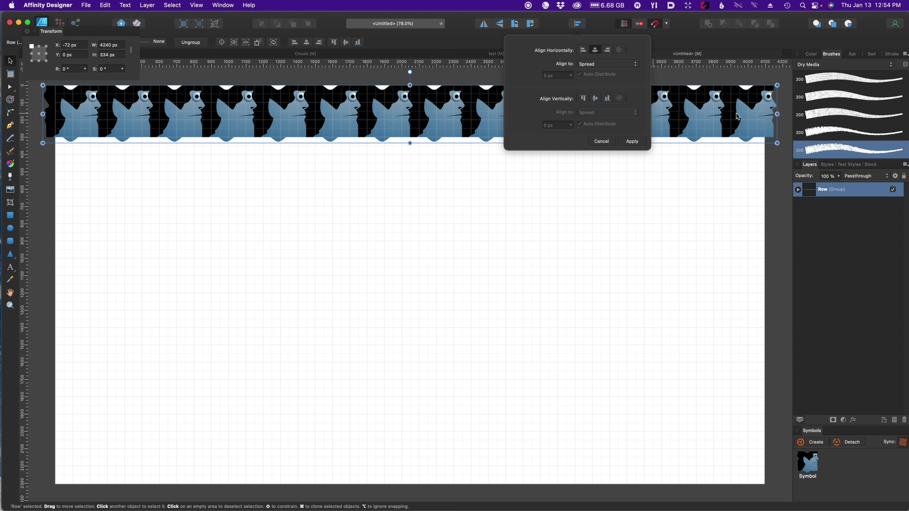
left_click(632, 141)
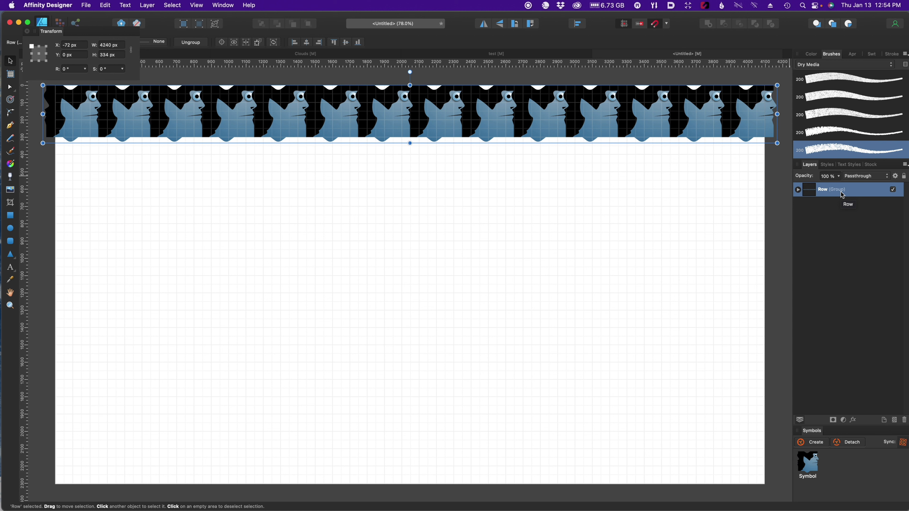
Duplicate the Row group and set the copy's Y position to 300 px so the two rows interlock.
key("super+j")
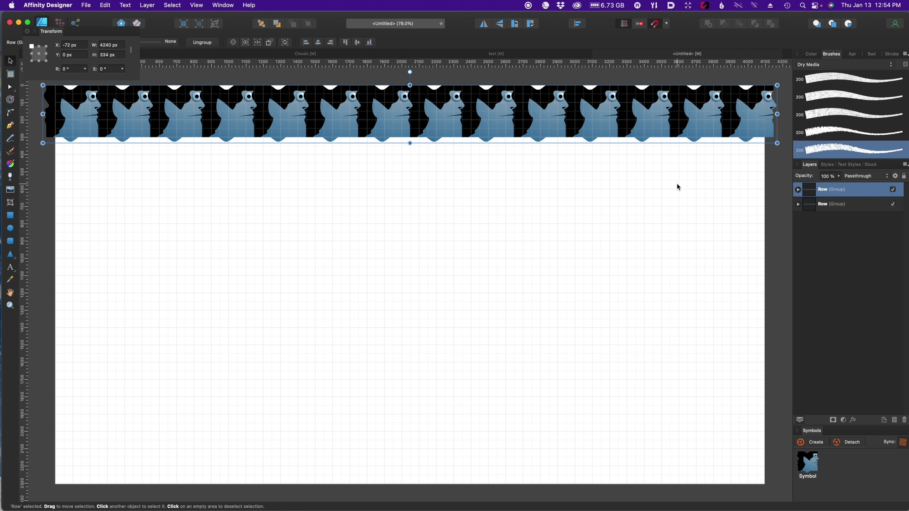
left_click(77, 55)
type("300")
key("Return")
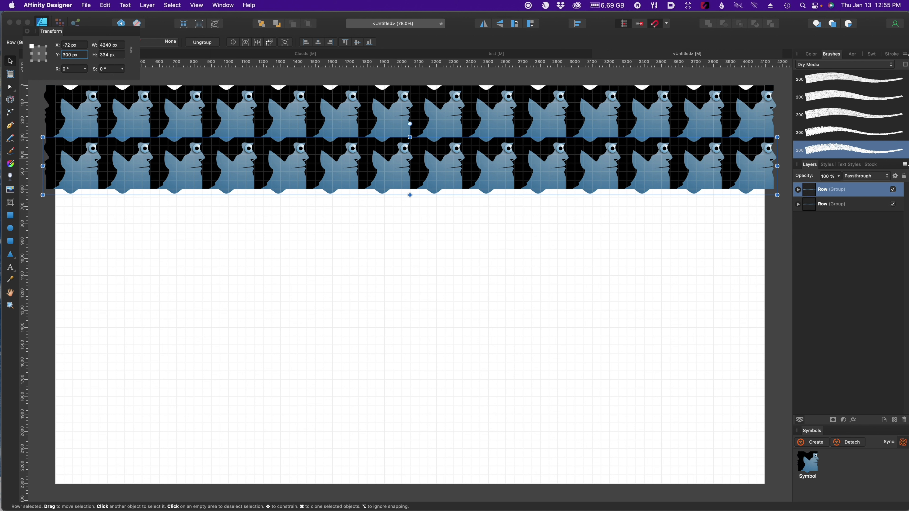
Repeat the offset row duplication six times to fill the page down past its lower edge.
key("super+j")
key("super+j")
key("super+j")
key("super+j")
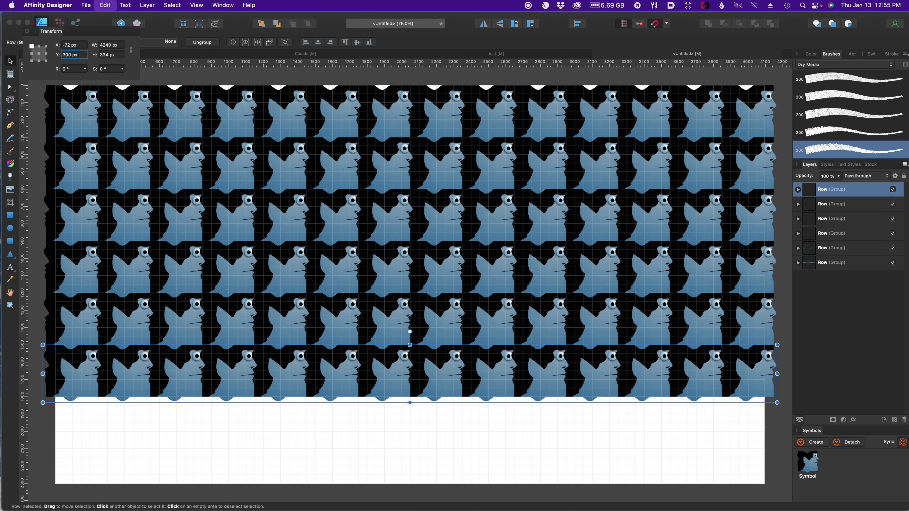
key("super+j")
key("super+j")
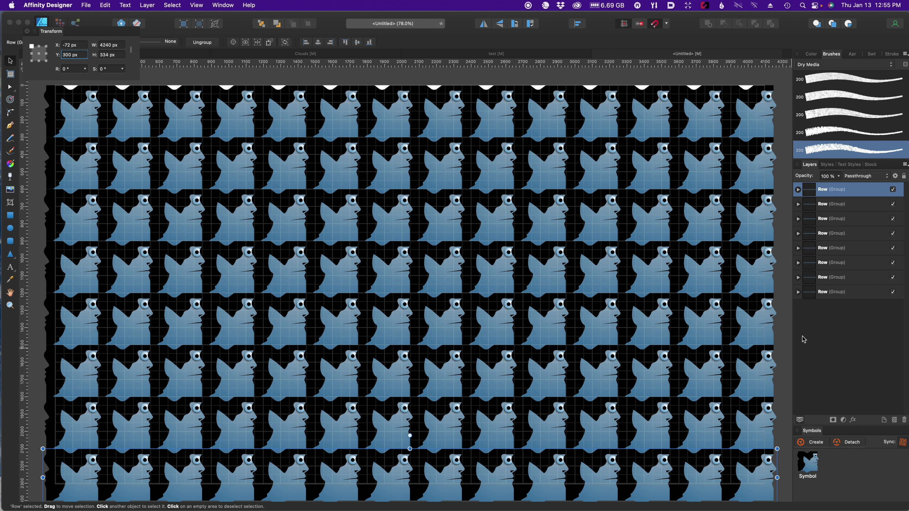
Group all eight rows together and align the group to the vertical middle of the page.
left_click(836, 294, "shift")
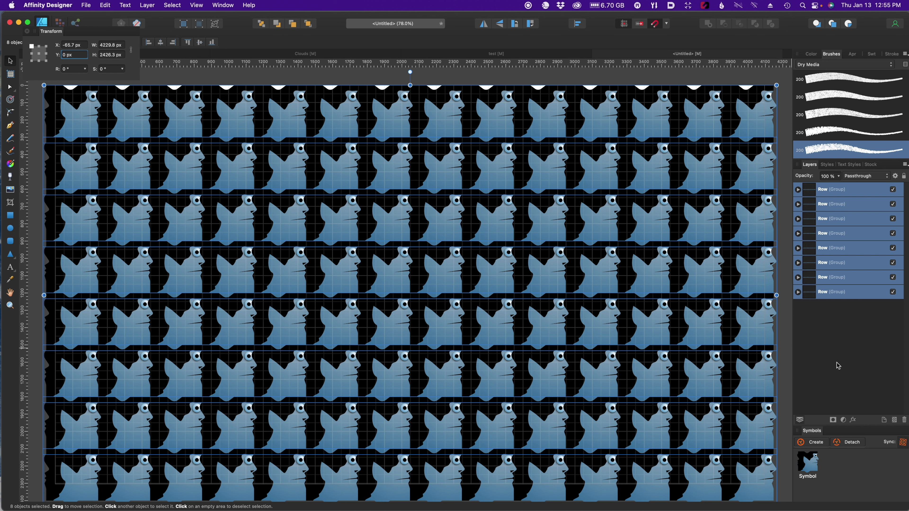
key("super+g")
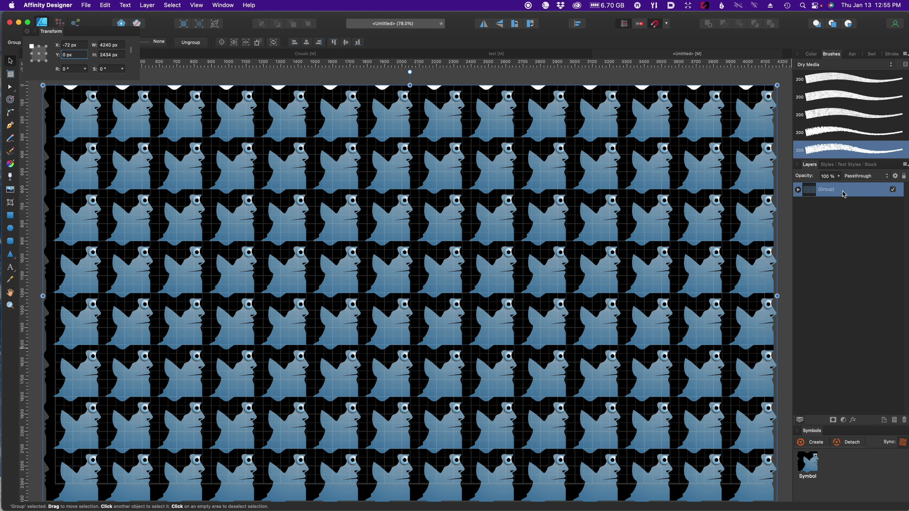
left_click(576, 24)
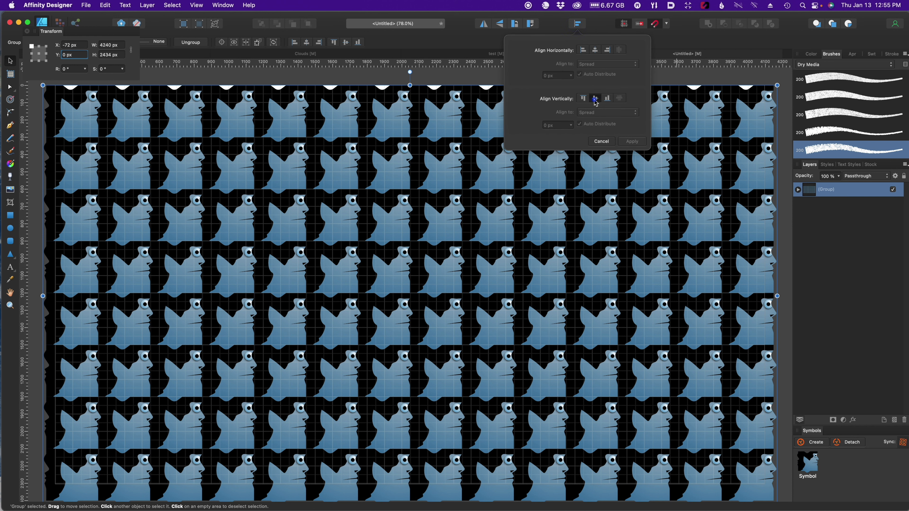
left_click(595, 99)
left_click(637, 143)
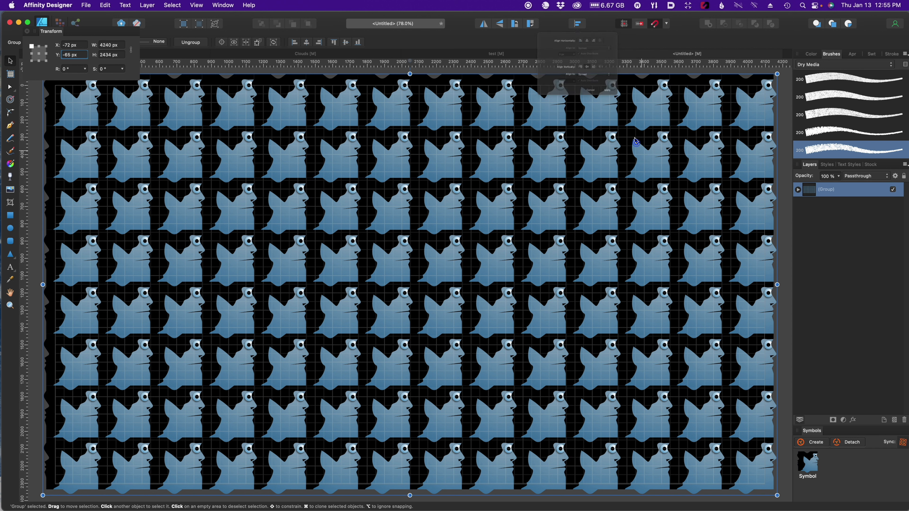
Hide the document grid and fit the whole page in the view to check the finished pattern.
left_click(200, 5)
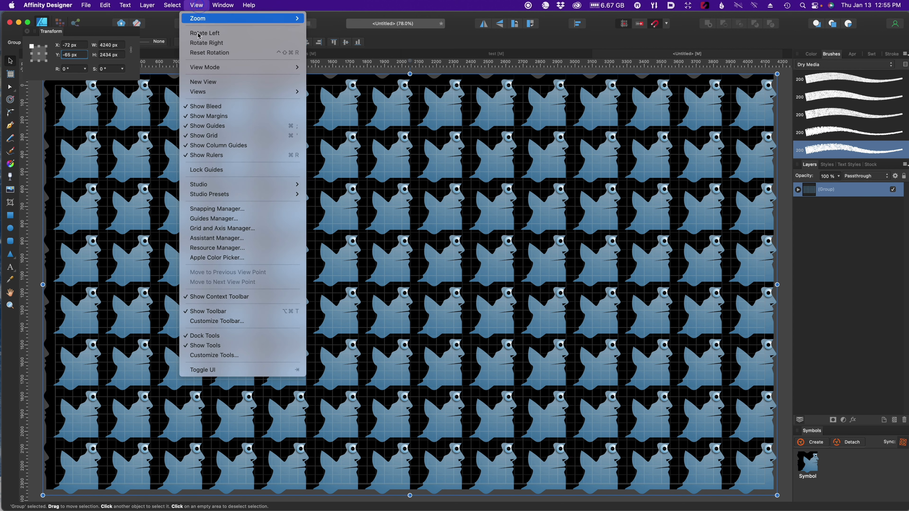
left_click(205, 136)
scroll(204, 136, "down", 4)
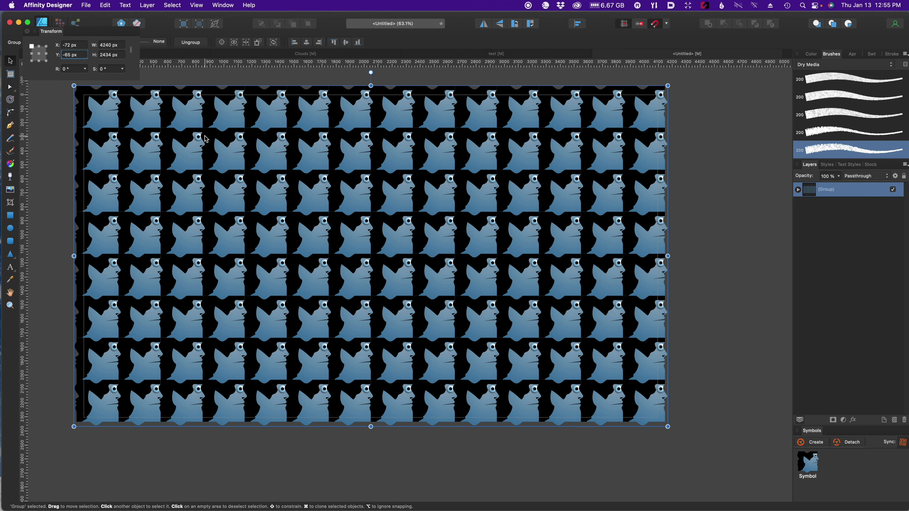
key("super+0")
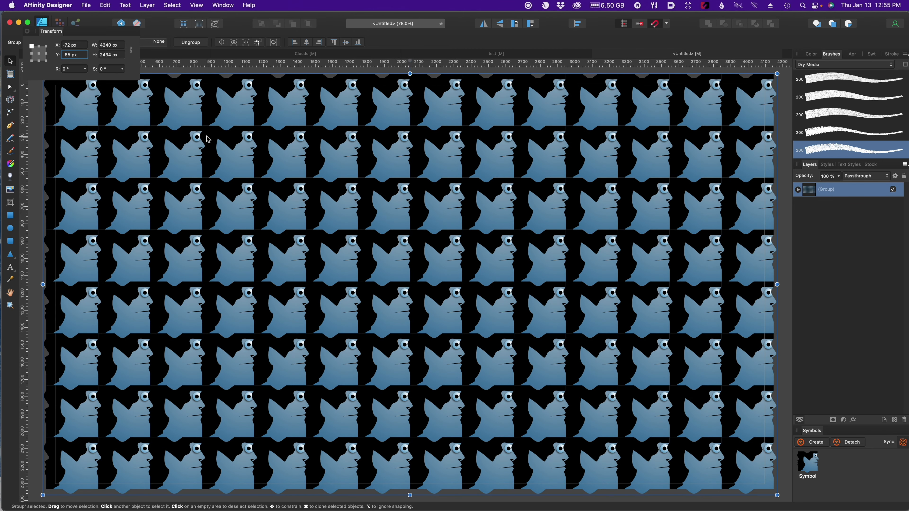